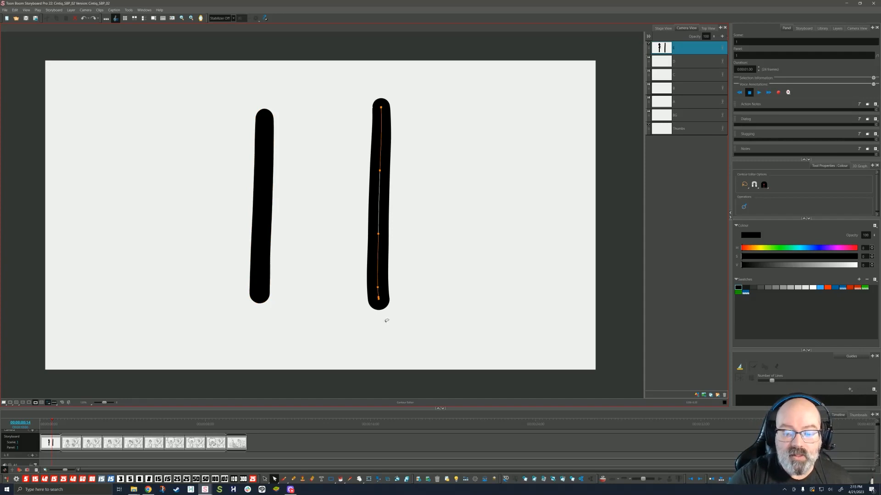
Step: Drag the right stroke's points to bend it into an S-curve with a hook at the top
mouse_move(379, 299)
mouse_down()
mouse_move(381, 317)
mouse_move(370, 288)
mouse_up()
drag(379, 236, 390, 233)
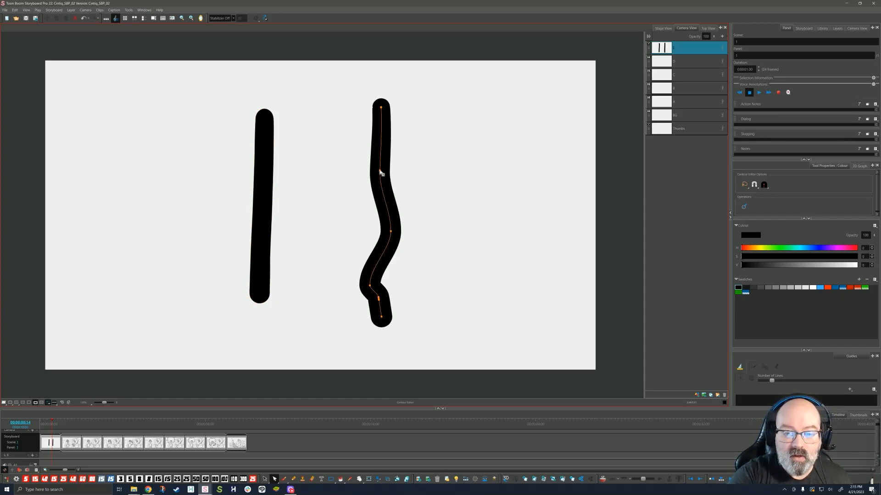
drag(380, 171, 365, 169)
mouse_move(381, 108)
mouse_down()
mouse_move(439, 89)
mouse_move(443, 97)
mouse_move(415, 123)
mouse_up()
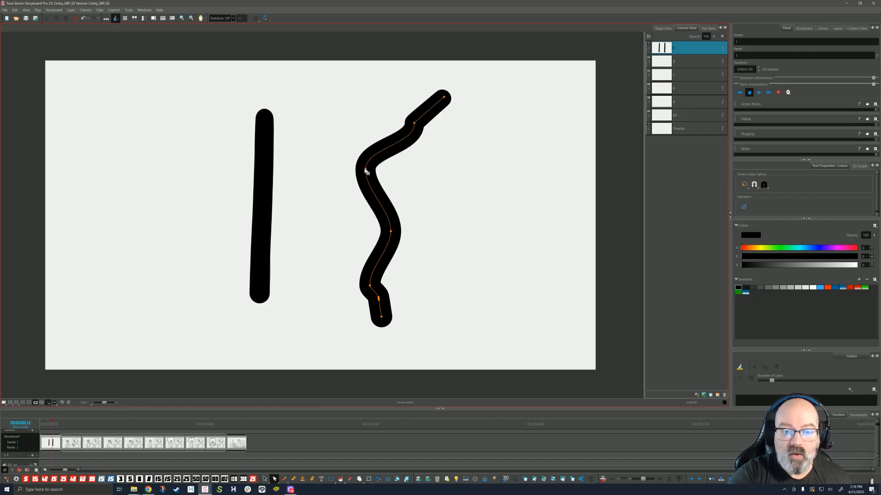
drag(365, 170, 357, 170)
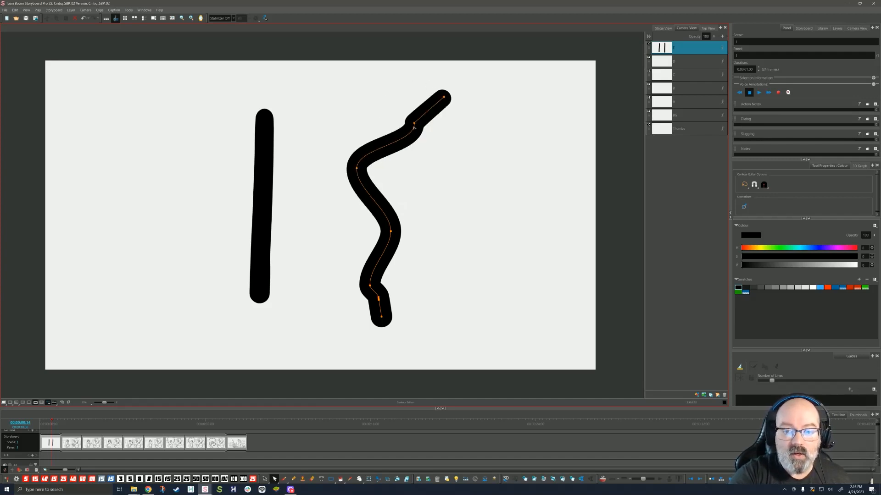
Step: Lengthen the left bend's tangents and reshape the lower bend to smooth the curve
click(356, 169)
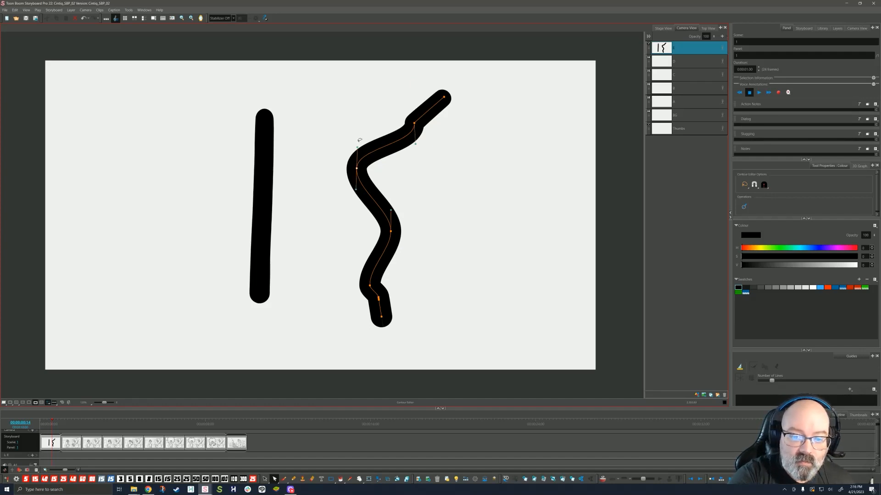
drag(358, 148, 356, 115)
drag(356, 189, 360, 206)
mouse_move(391, 232)
mouse_down()
mouse_move(398, 238)
mouse_move(428, 188)
mouse_up()
click(399, 238)
Step: Select both strokes and delete them, returning to the brush
key(ctrl+a)
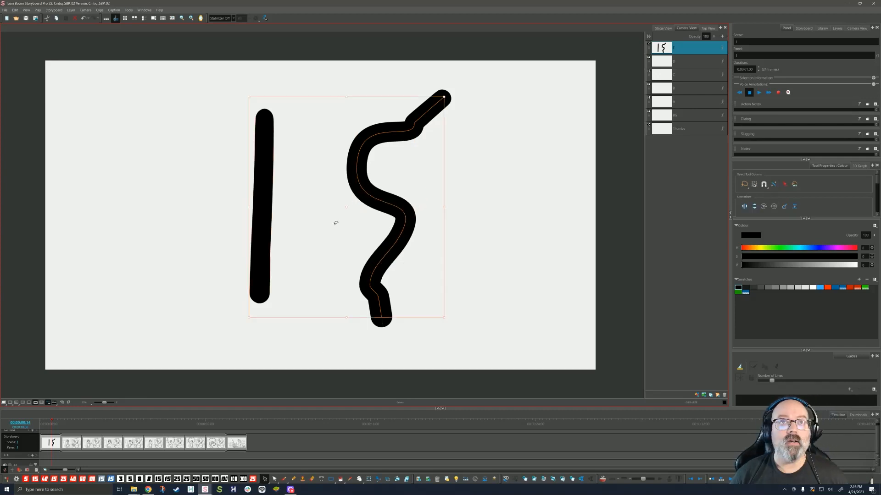
key(Delete)
key(alt+b)
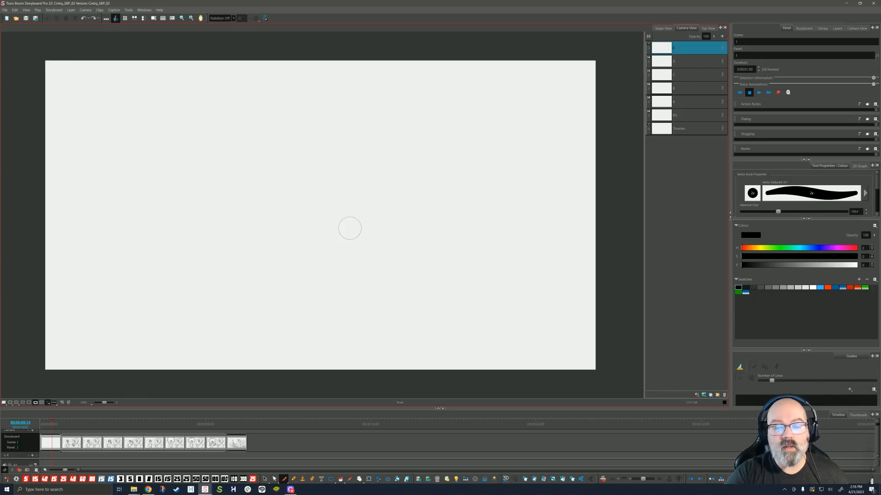
Step: Shrink the brush's maximum size and draw three thin curved parallel lines
drag(778, 212, 750, 212)
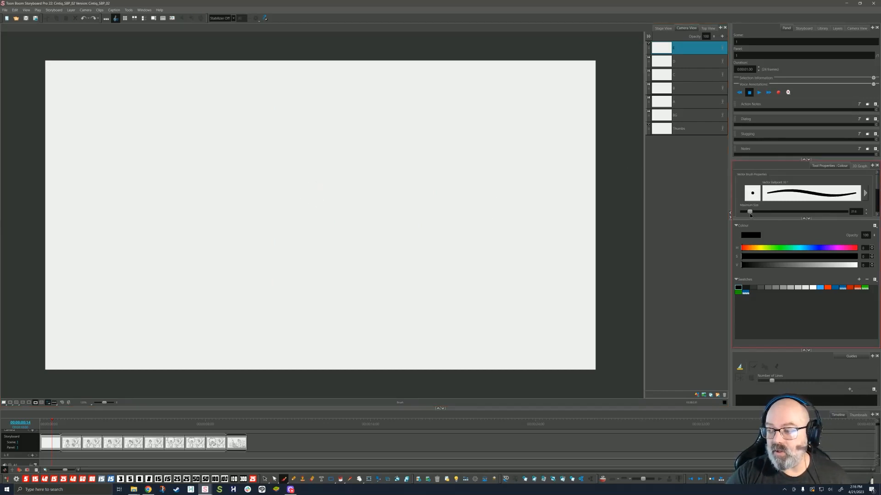
mouse_move(329, 131)
mouse_down()
mouse_move(290, 156)
mouse_move(241, 271)
mouse_up()
drag(321, 159, 264, 269)
drag(319, 184, 283, 257)
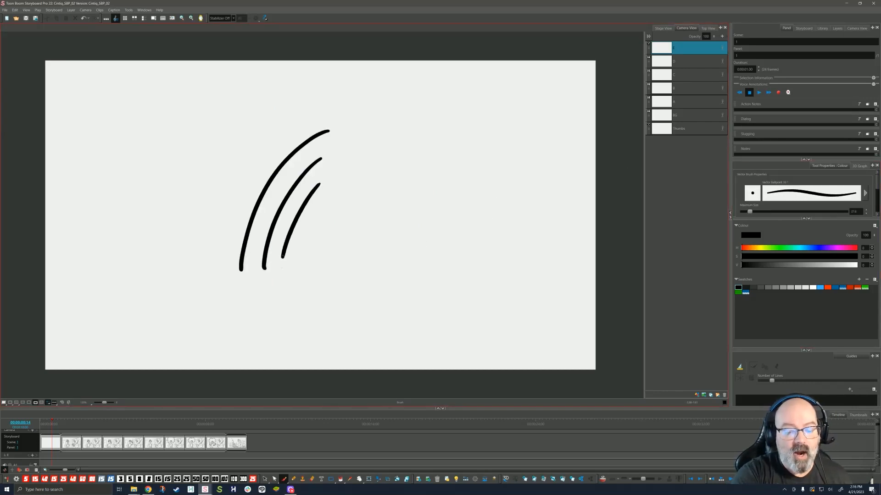
Step: With a thinner 2x pencil, draw three more parallel curves and erase gaps across them
click(293, 479)
click(780, 211)
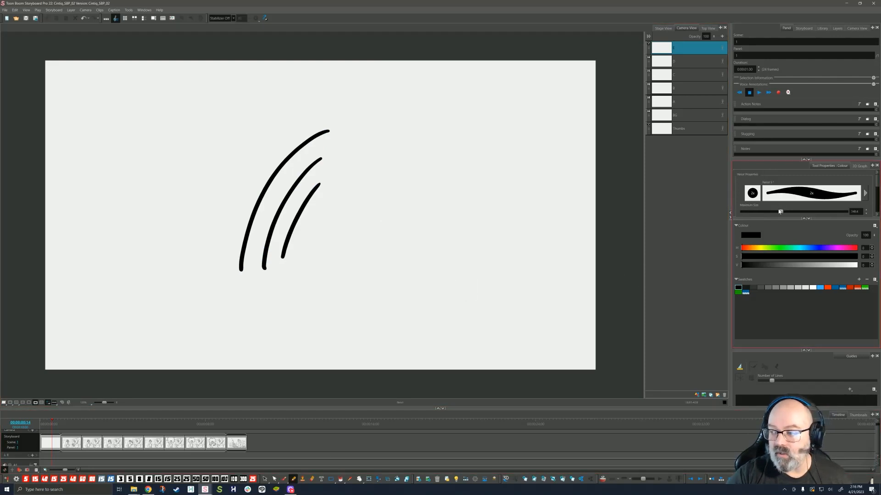
click(750, 212)
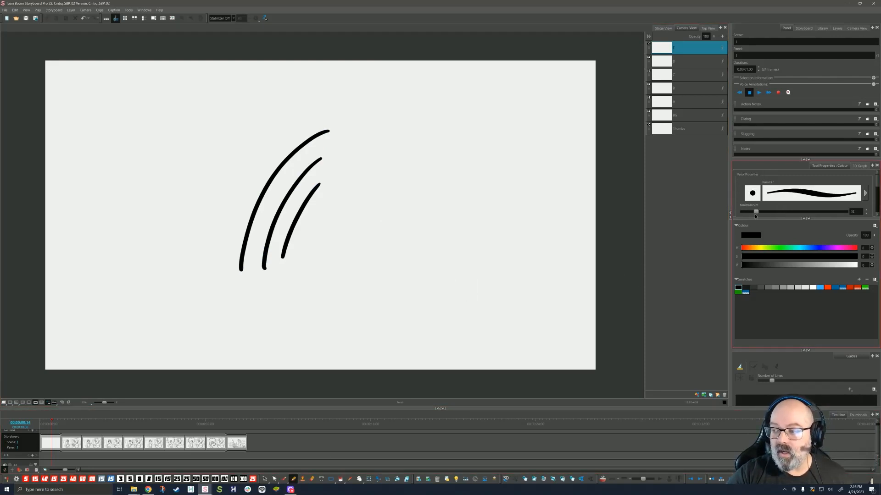
drag(423, 148, 338, 287)
drag(423, 177, 365, 270)
drag(445, 181, 384, 275)
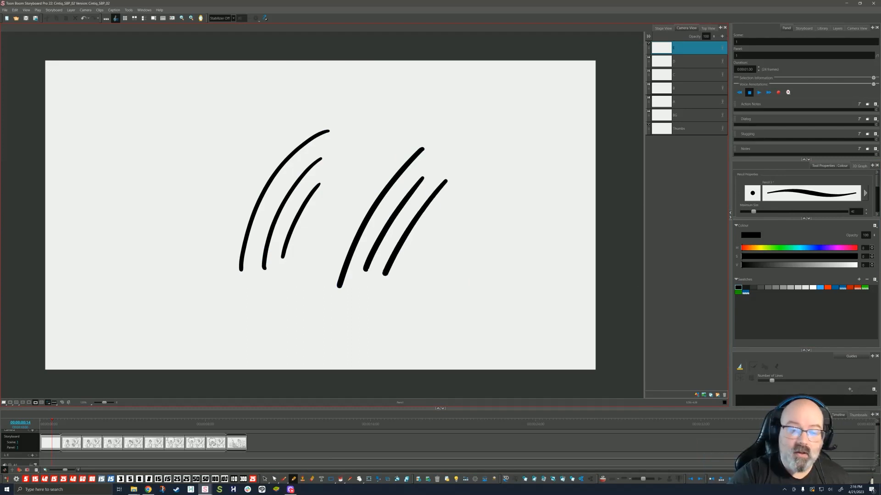
mouse_move(351, 225)
mouse_down()
mouse_move(409, 240)
mouse_move(483, 236)
mouse_up()
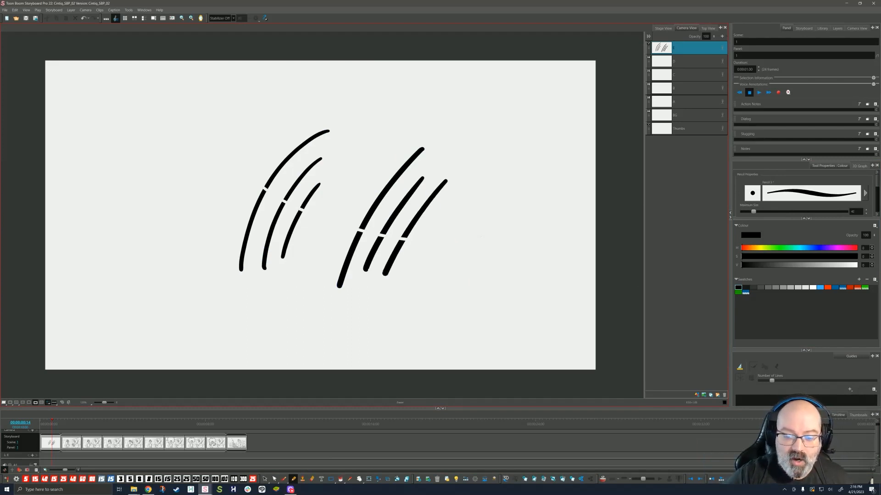
Step: Lasso the upper pieces of the cut lines and move them up and right
key(alt+s)
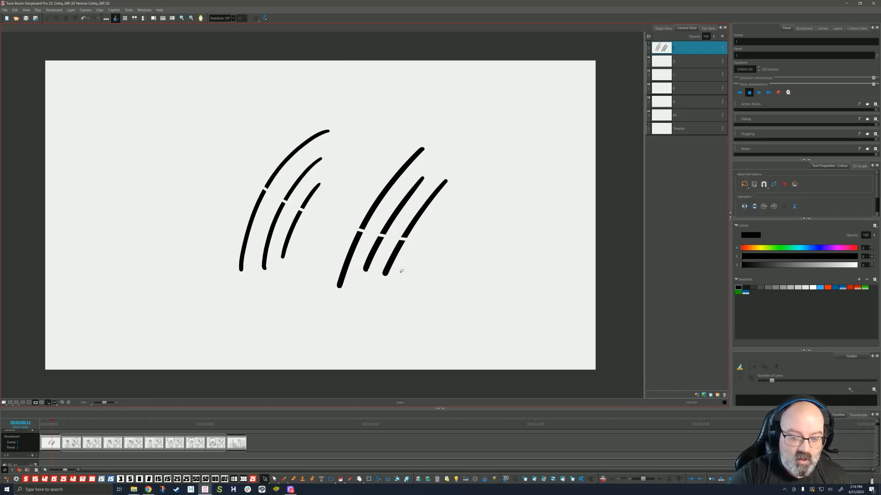
mouse_move(452, 207)
mouse_down()
mouse_move(289, 120)
mouse_move(472, 183)
mouse_up()
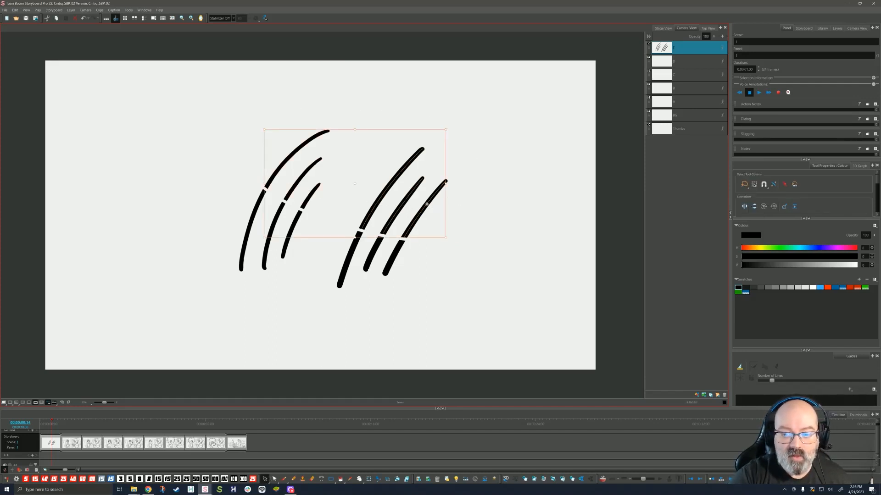
drag(427, 204, 451, 169)
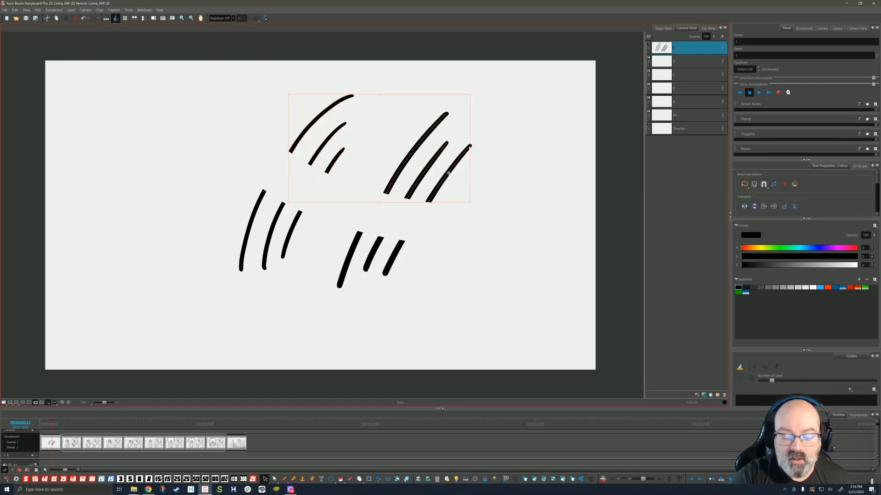
Step: Zoom in, pan across the lines, and nudge the selected pieces slightly left and down
scroll(452, 186, up, 5)
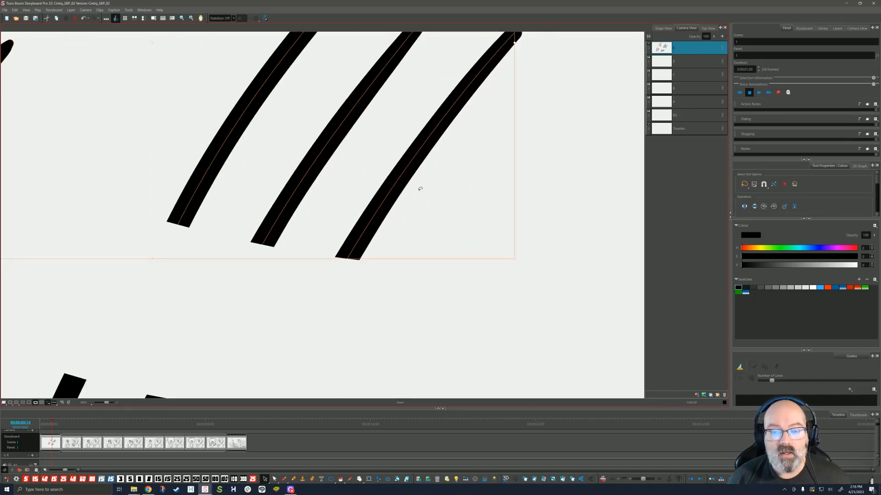
key(space)
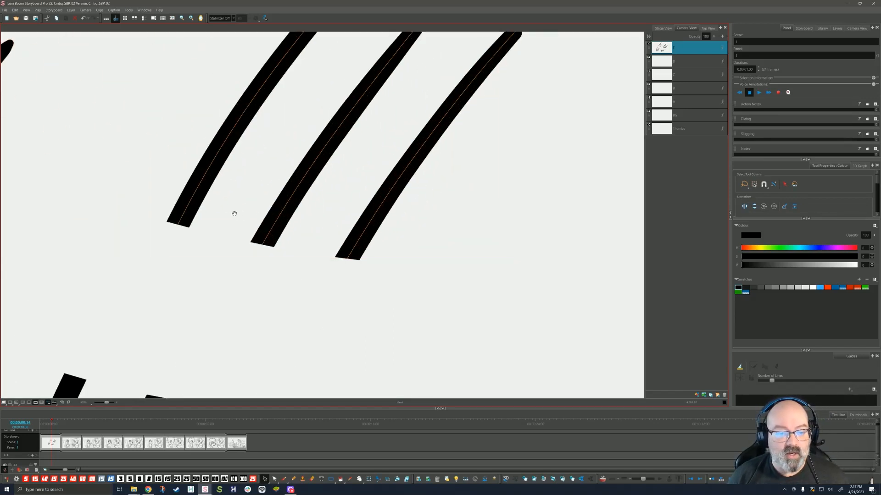
drag(214, 212, 353, 288)
drag(269, 243, 328, 293)
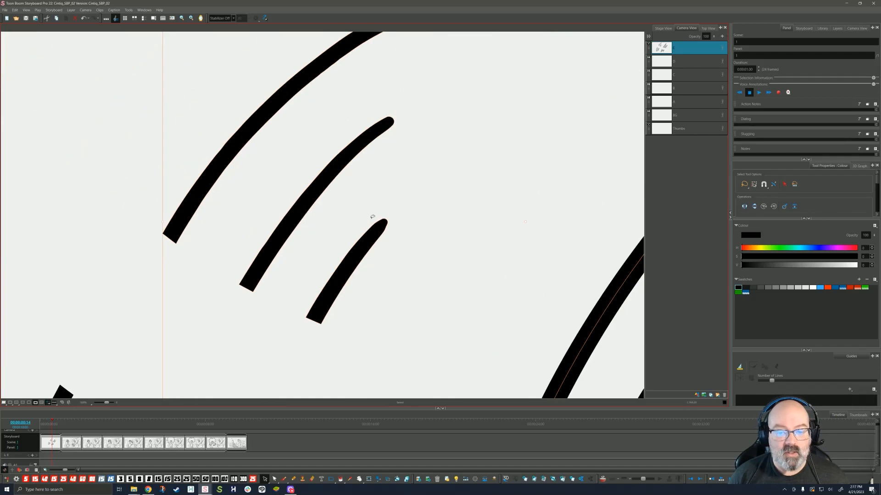
drag(377, 187, 335, 216)
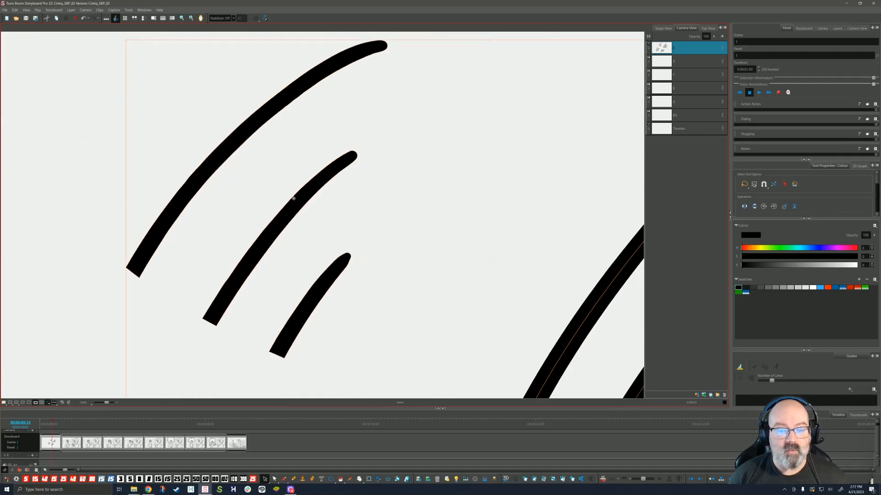
drag(251, 191, 251, 190)
key(space)
drag(409, 256, 196, 158)
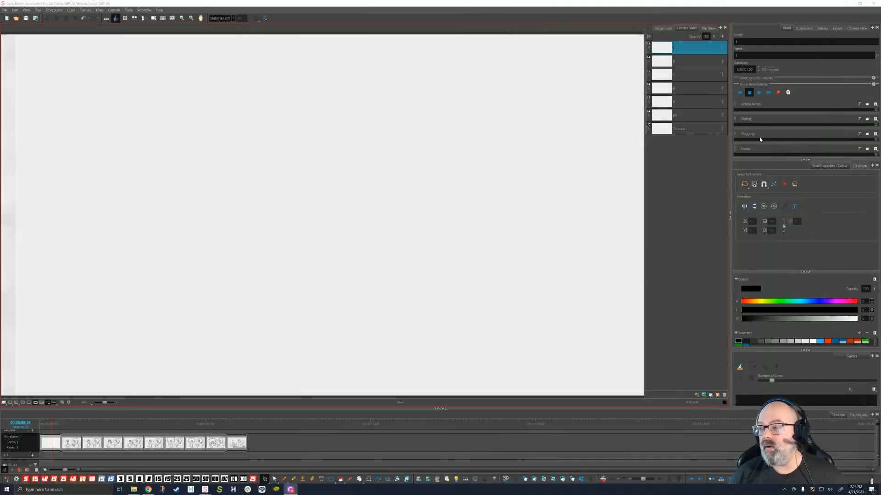
click(830, 166)
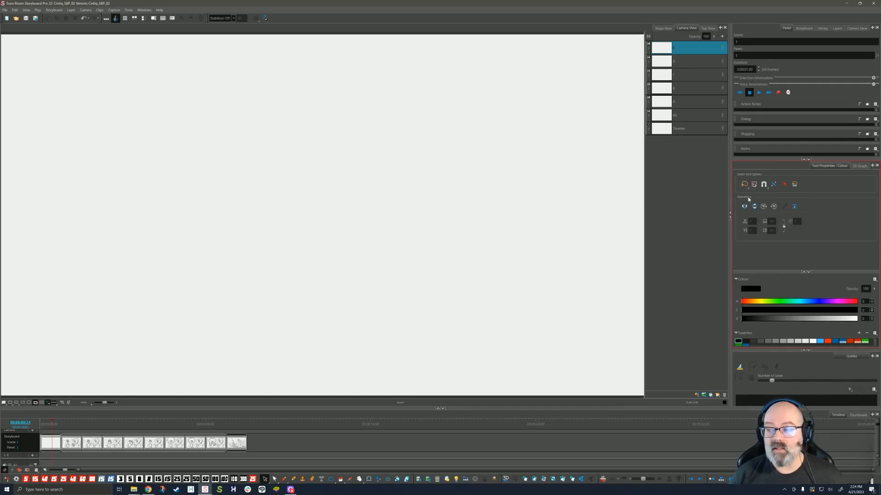
click(744, 184)
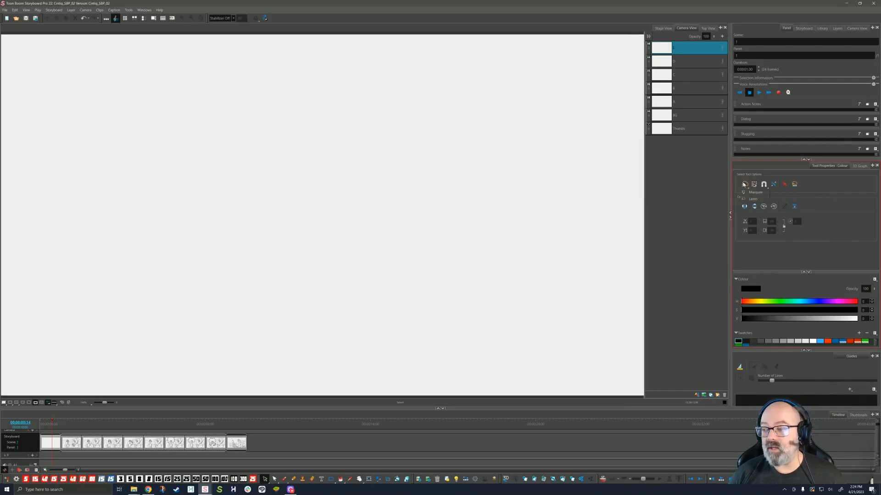
click(753, 192)
mouse_move(361, 142)
mouse_down()
mouse_move(629, 291)
mouse_move(430, 208)
mouse_move(527, 274)
mouse_up()
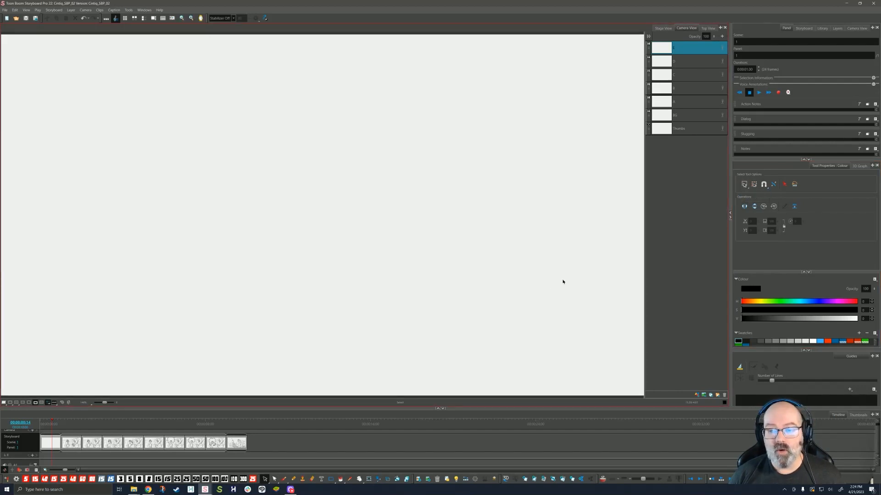
click(745, 184)
click(752, 198)
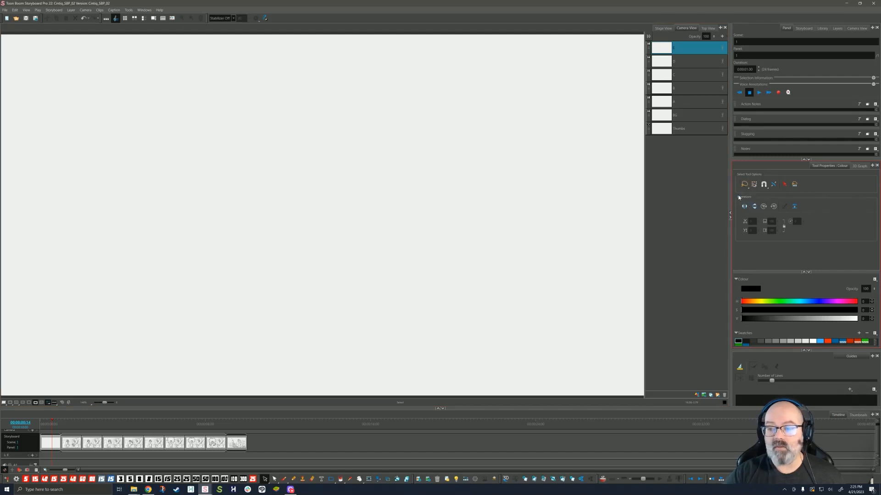
mouse_move(544, 248)
mouse_down()
mouse_move(470, 103)
mouse_move(479, 166)
mouse_move(519, 277)
mouse_move(544, 250)
mouse_up()
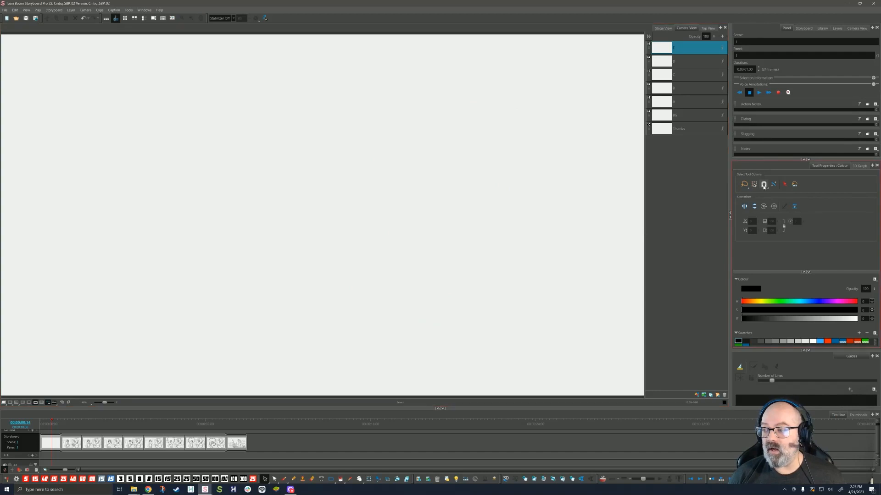
click(785, 184)
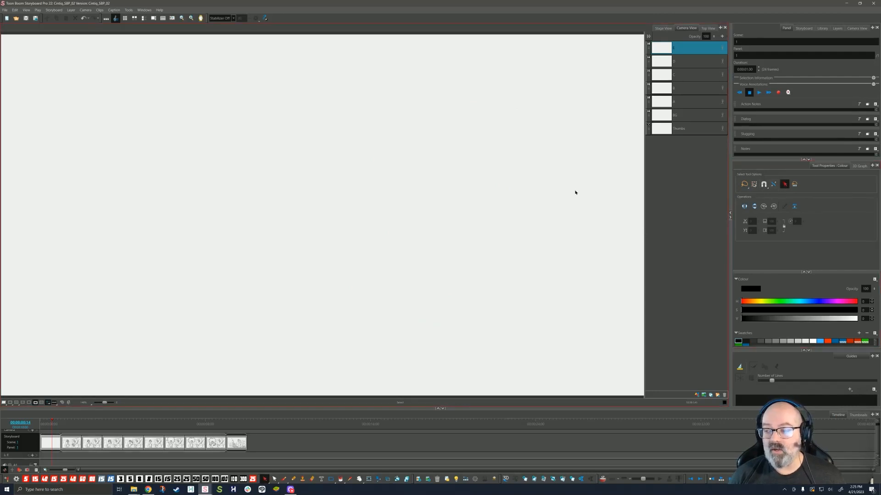
click(785, 183)
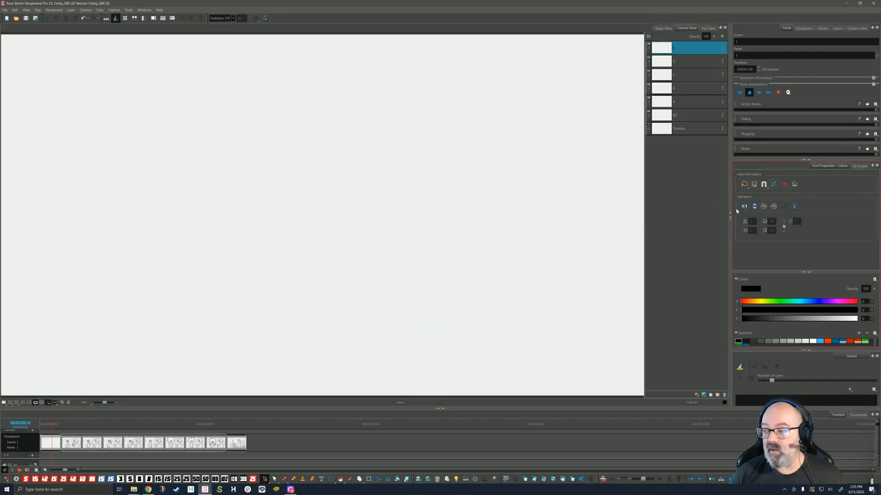
click(284, 479)
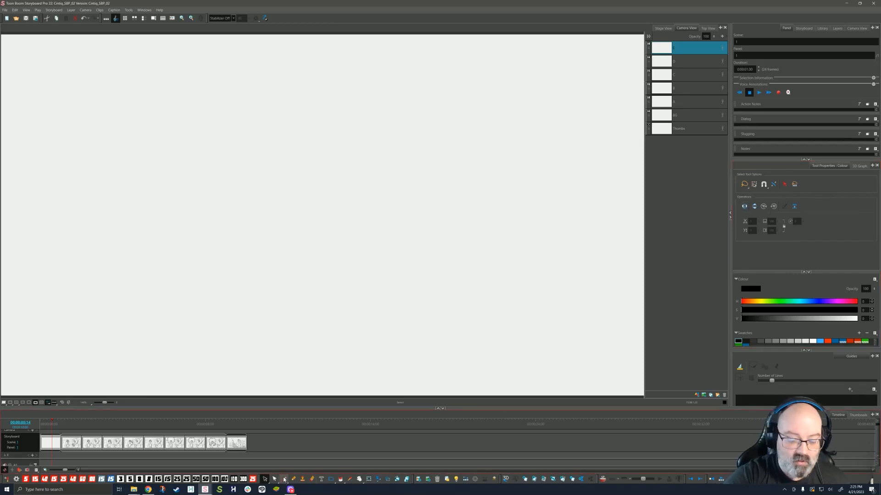
Step: Draw a large spiral and a second oval spiral beside it, then select both
mouse_move(461, 150)
mouse_down()
mouse_move(366, 176)
mouse_move(469, 214)
mouse_move(385, 164)
mouse_move(442, 196)
mouse_move(411, 212)
mouse_up()
mouse_move(531, 152)
mouse_down()
mouse_move(520, 138)
mouse_move(505, 181)
mouse_move(518, 226)
mouse_up()
key(ctrl+a)
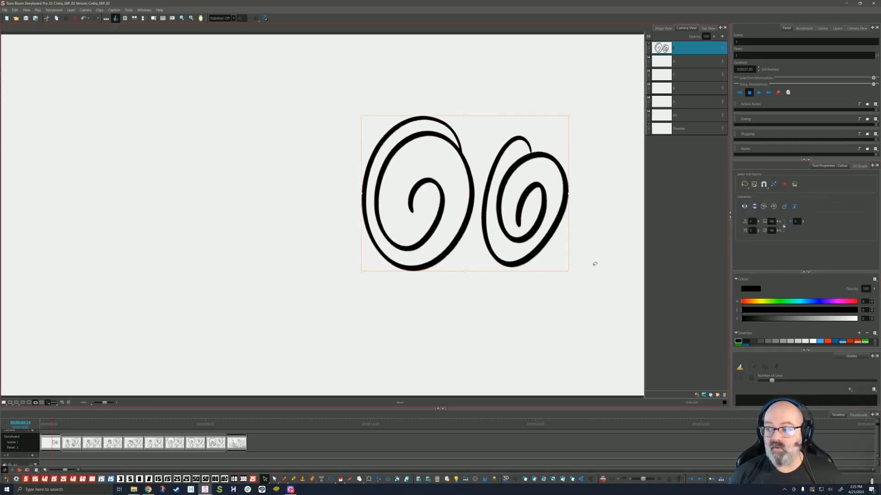
Step: Flip the spirals horizontally and vertically, rotate them 90° both ways, then delete them
click(745, 207)
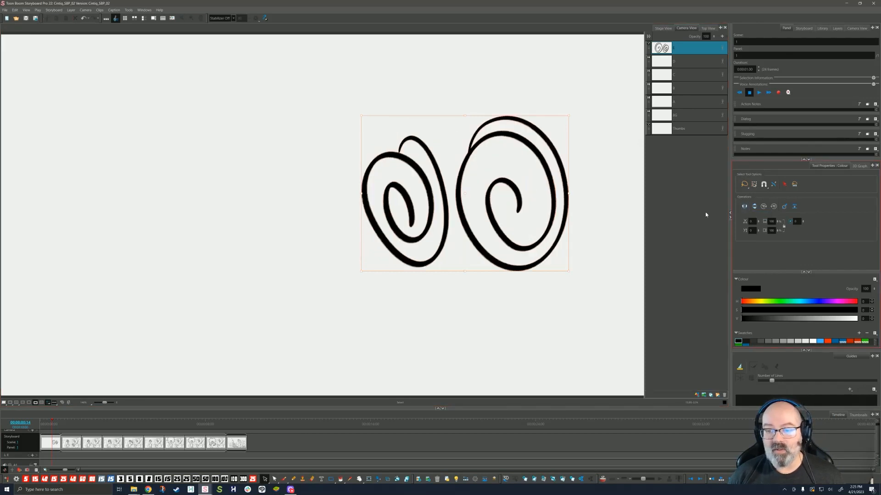
click(754, 207)
click(764, 207)
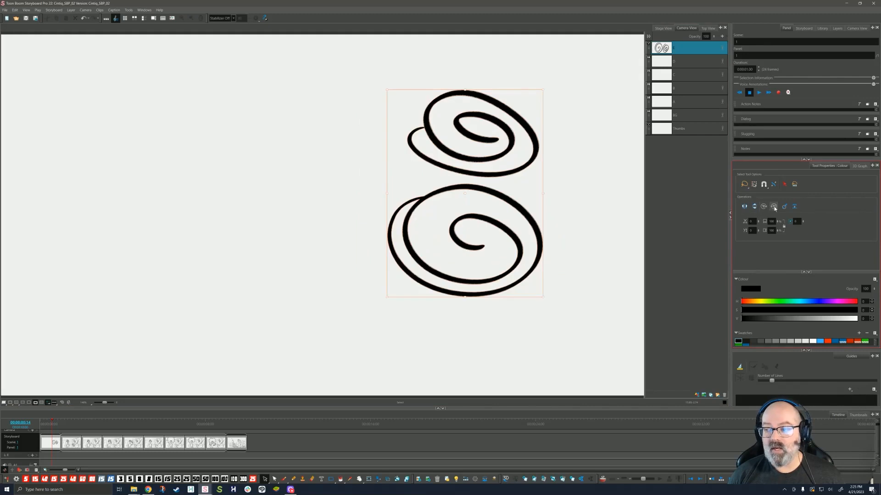
click(774, 207)
click(774, 207)
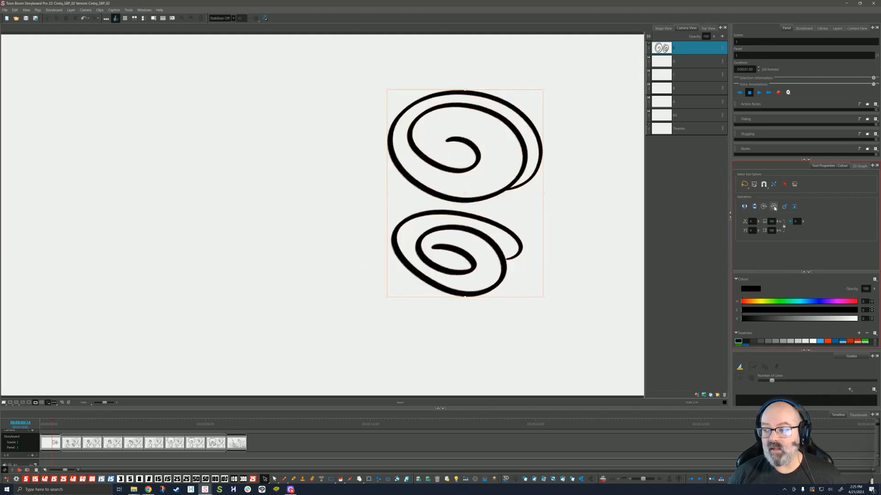
click(774, 207)
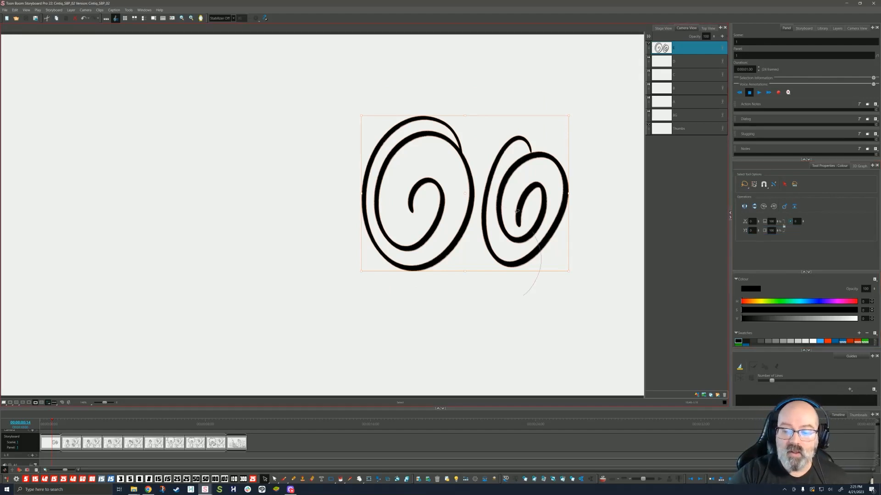
key(Delete)
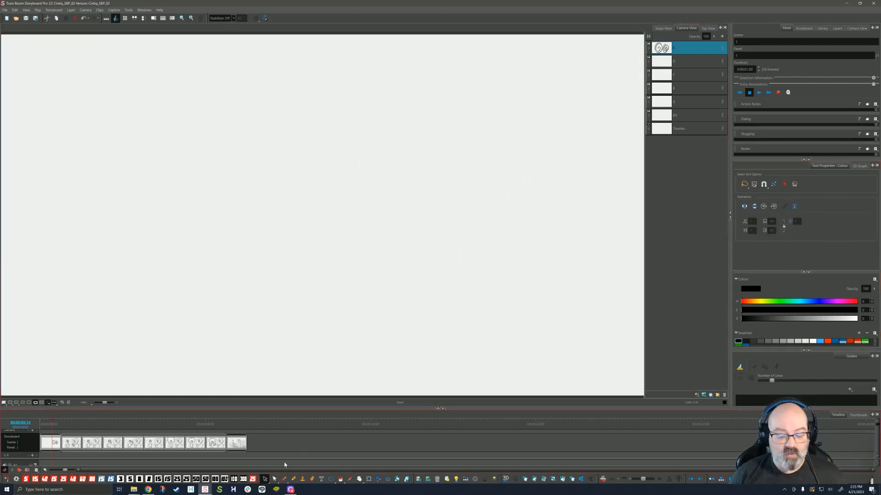
Step: Enlarge Tool Properties to reveal a third row of presets and choose Basic Boarding Brush 10
key(alt+b)
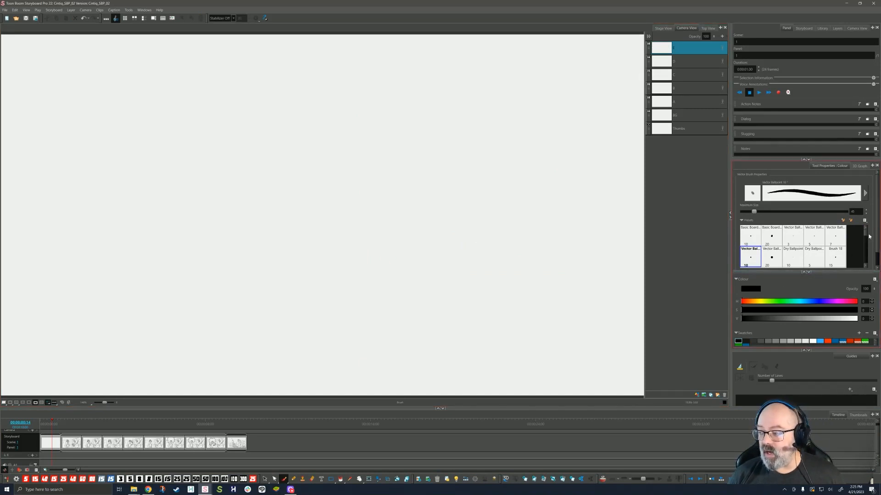
drag(783, 157, 784, 110)
drag(782, 246, 782, 262)
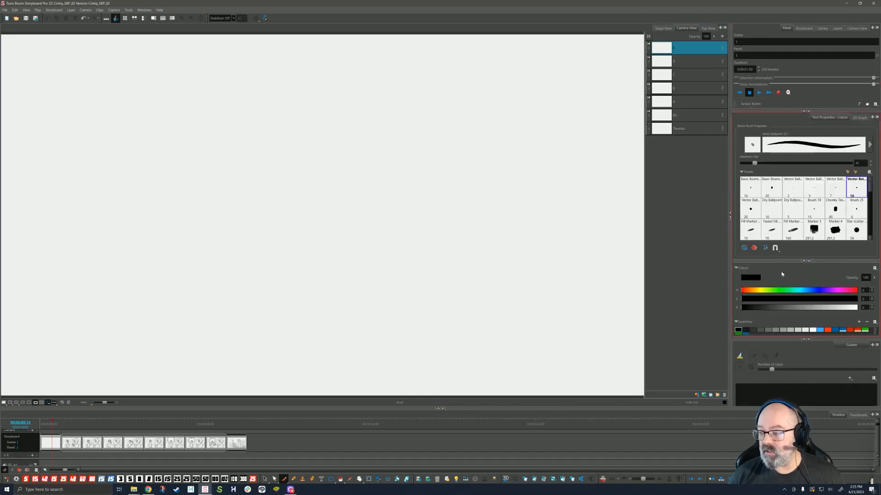
mouse_move(873, 188)
mouse_down()
mouse_move(869, 237)
mouse_move(869, 182)
mouse_up()
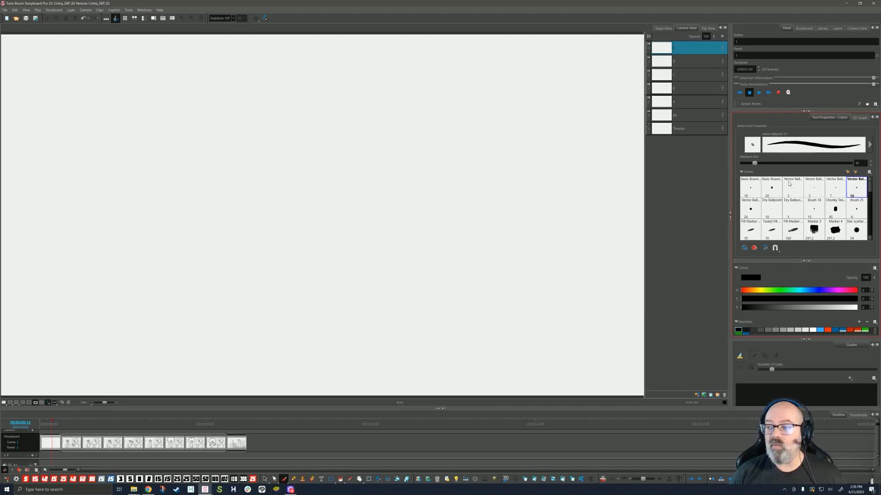
click(755, 192)
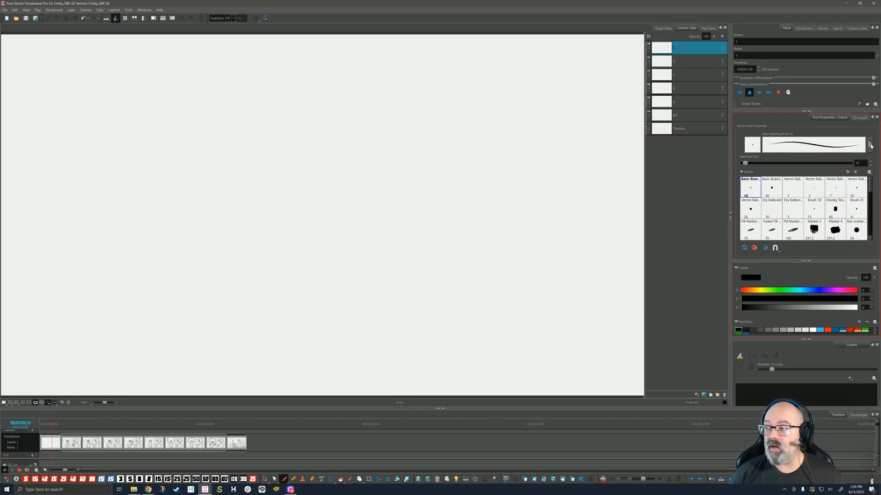
Step: Give the brush a square tip, Textured Vector type, Blotchy texture and maximum size 146
click(871, 146)
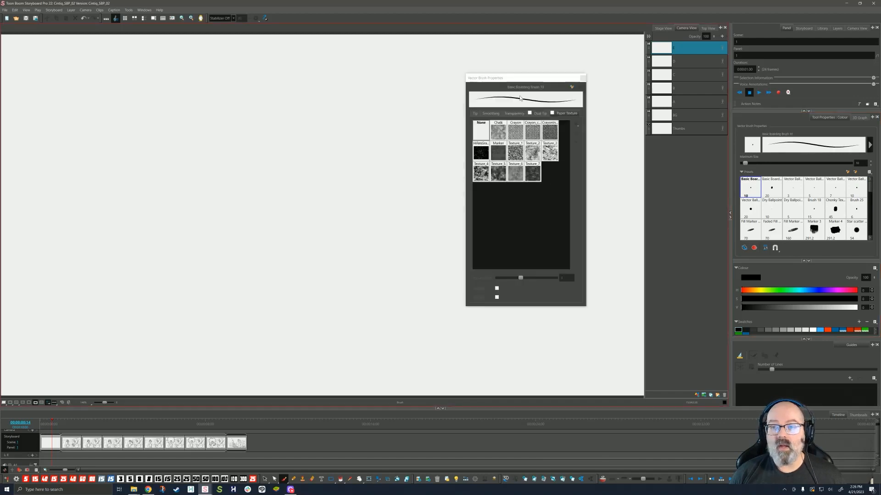
click(462, 143)
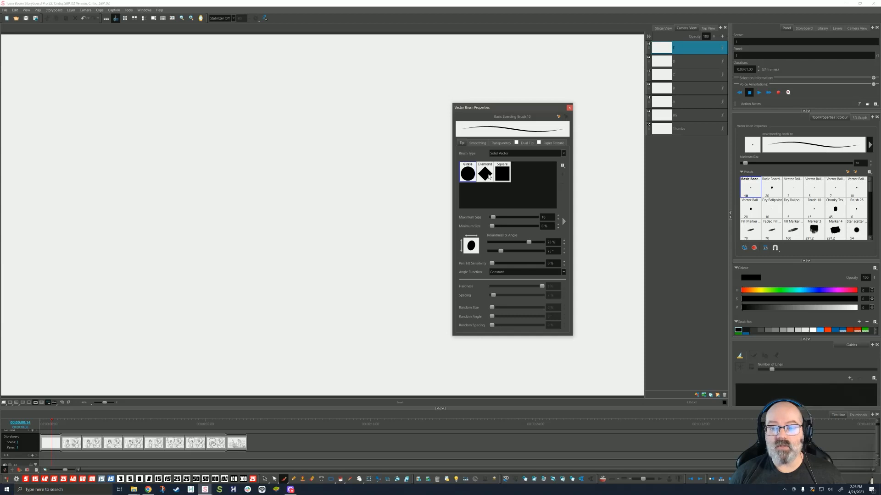
click(489, 177)
click(501, 176)
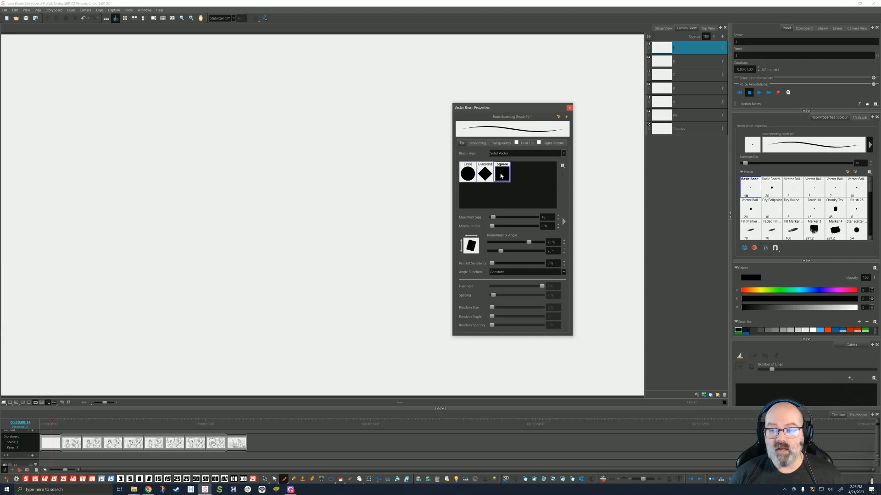
click(523, 153)
click(516, 166)
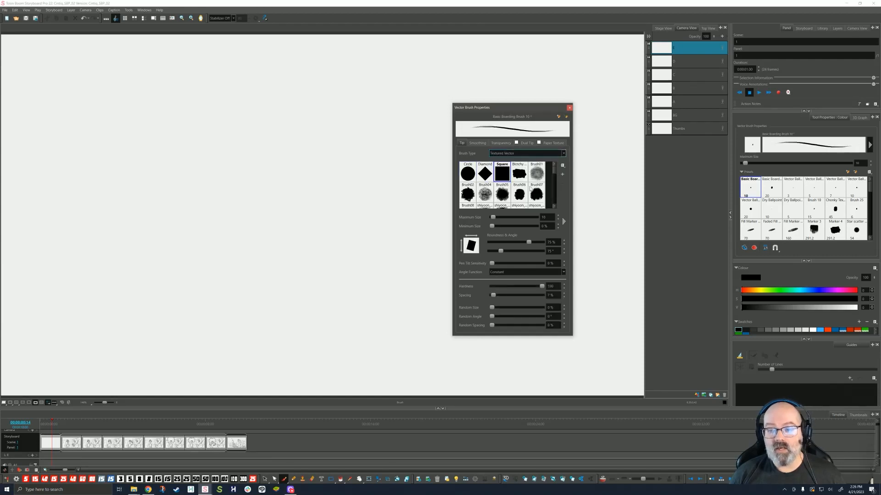
mouse_move(555, 169)
mouse_down()
mouse_move(553, 204)
mouse_move(549, 167)
mouse_up()
click(520, 173)
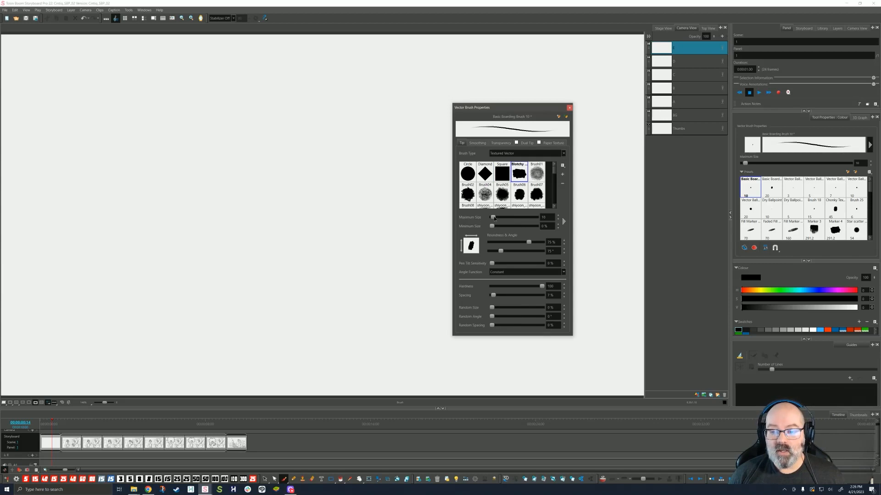
drag(494, 219, 536, 226)
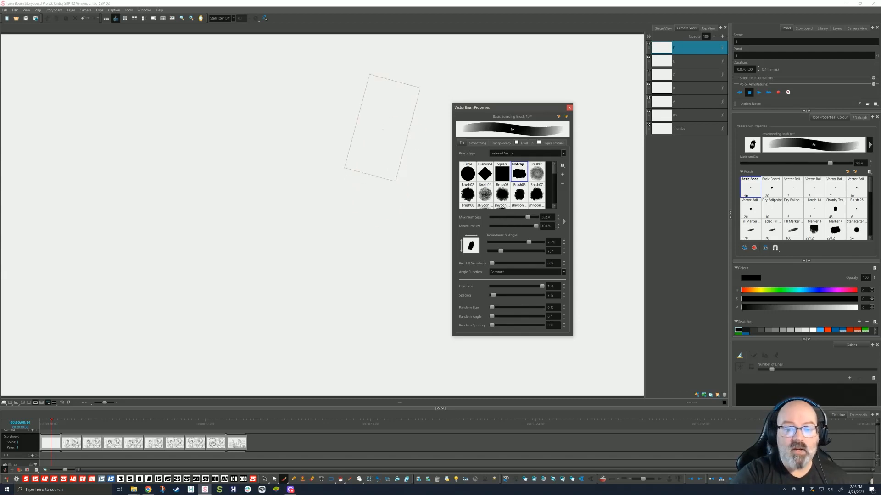
Step: Paint grey test strokes, lowering minimum size to 0% for tapered ones
drag(395, 172, 349, 308)
mouse_move(277, 197)
mouse_down()
mouse_move(269, 206)
mouse_move(293, 211)
mouse_up()
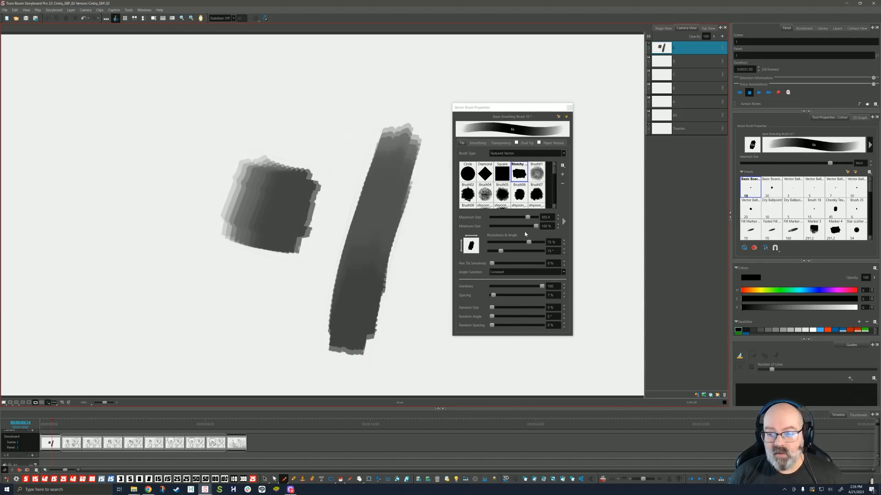
drag(534, 225, 491, 227)
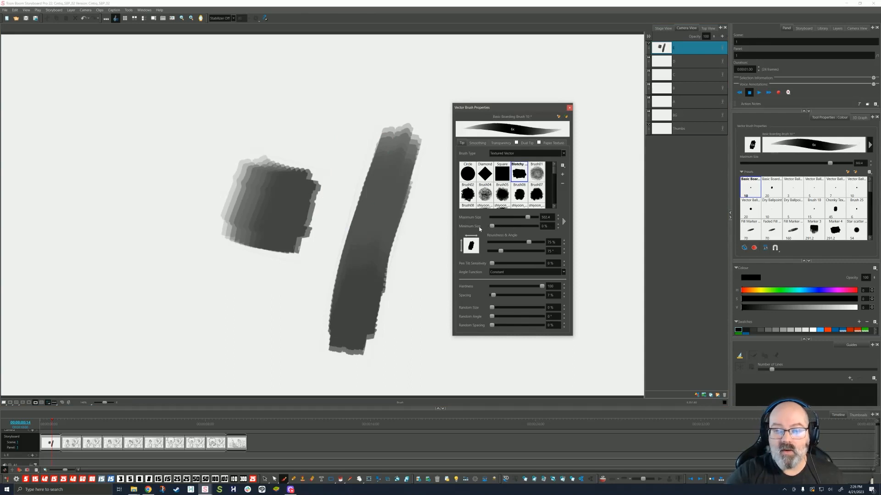
mouse_move(433, 82)
mouse_down()
mouse_move(403, 303)
mouse_move(454, 367)
mouse_move(459, 394)
mouse_up()
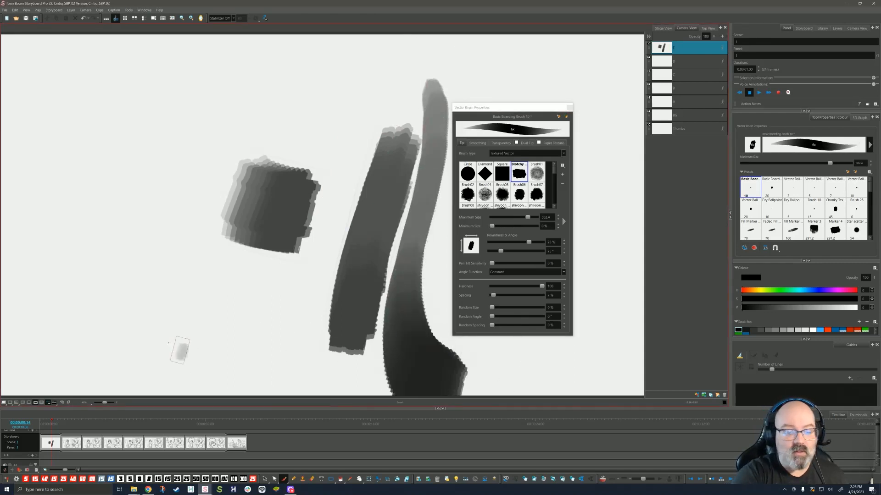
mouse_move(179, 351)
mouse_down()
mouse_move(146, 115)
mouse_move(347, 110)
mouse_move(298, 229)
mouse_move(296, 348)
mouse_up()
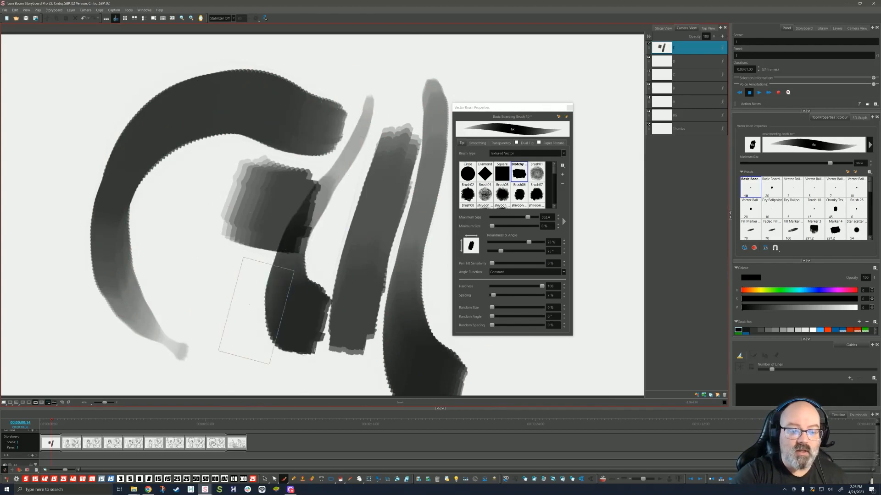
drag(214, 209, 248, 321)
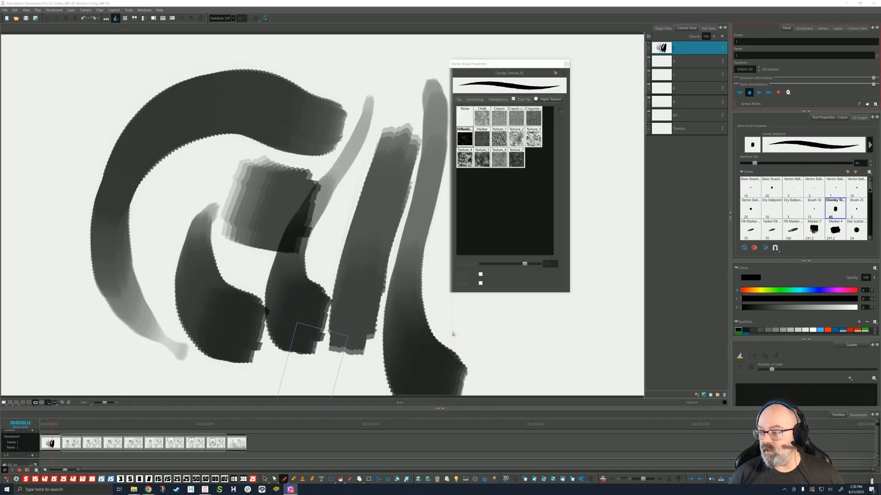
Step: Choose the Texture 3 preset and draw thin grainy strokes on the right and bottom
drag(870, 189, 866, 232)
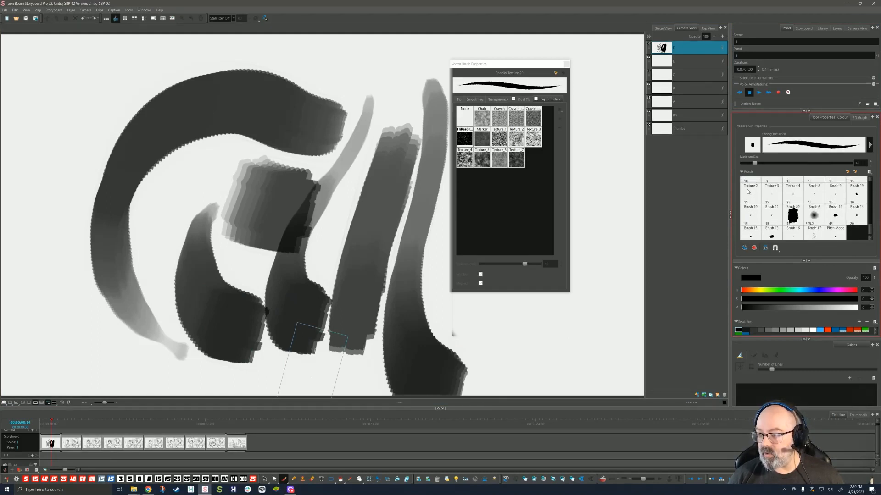
click(771, 194)
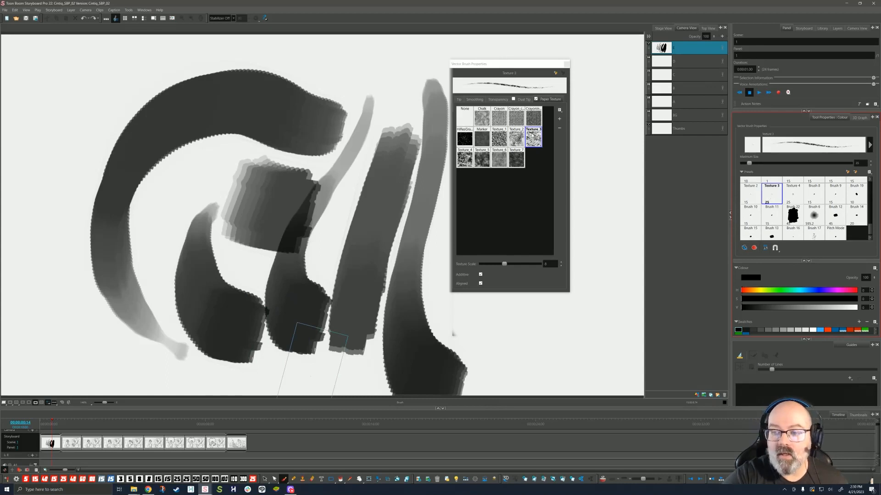
mouse_move(609, 126)
mouse_down()
mouse_move(590, 209)
mouse_move(592, 336)
mouse_up()
mouse_move(614, 215)
mouse_down()
mouse_move(614, 318)
mouse_move(504, 360)
mouse_move(559, 340)
mouse_up()
drag(516, 326, 573, 322)
mouse_move(579, 323)
mouse_down()
mouse_move(561, 348)
mouse_move(457, 333)
mouse_up()
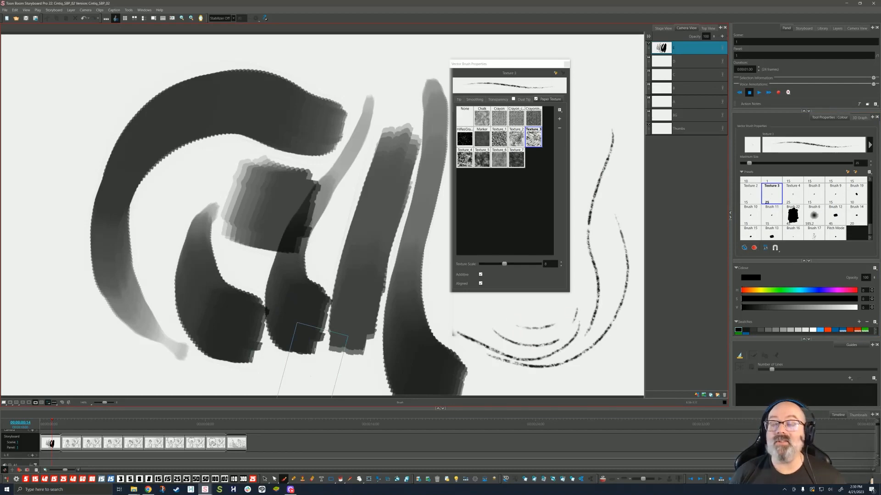
Step: Try the Layer Transform, Camera and Paint tools in turn
click(370, 479)
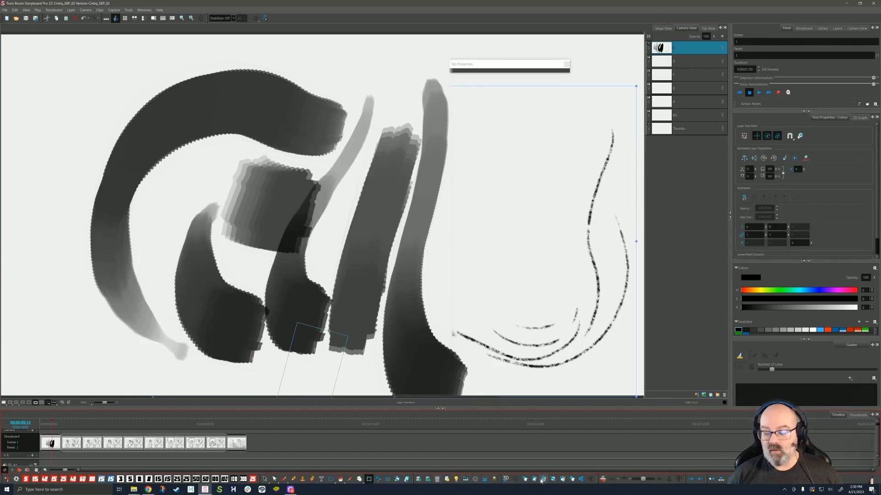
click(377, 479)
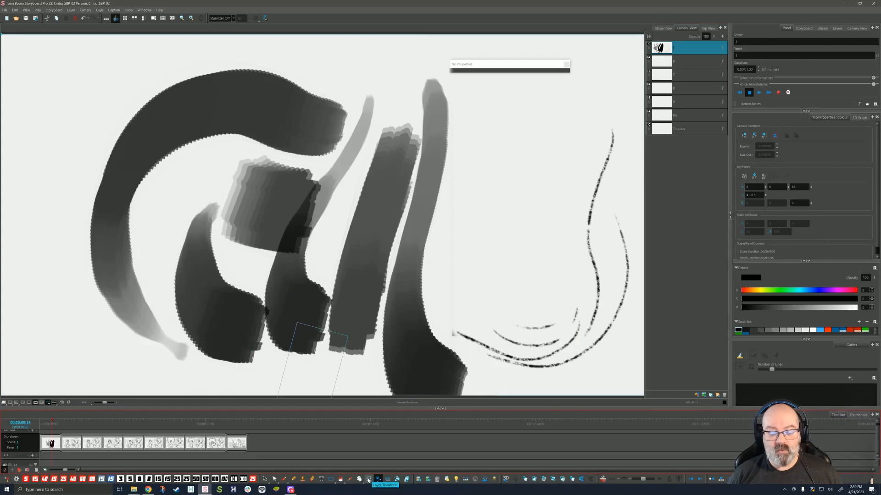
click(340, 479)
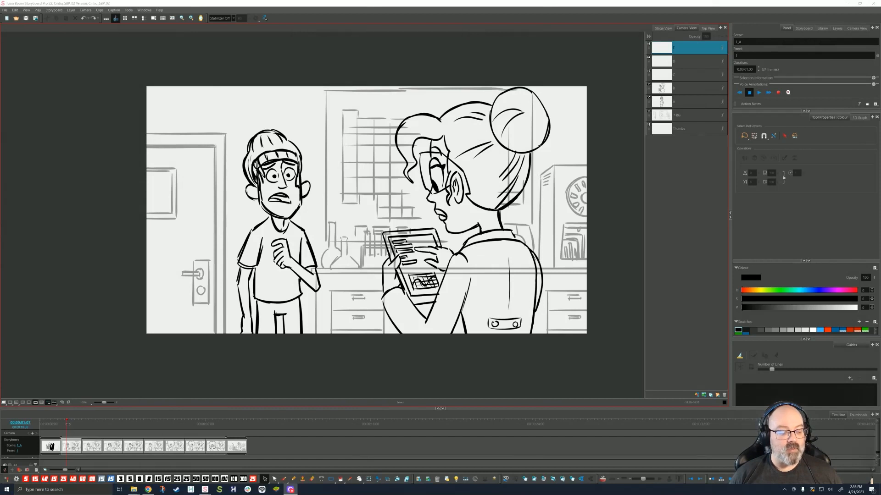
Step: Scrub through panels 1–4, select layer A, and jump to panel 8 on the timeline
mouse_move(67, 424)
mouse_down()
mouse_move(191, 423)
mouse_move(75, 424)
mouse_up()
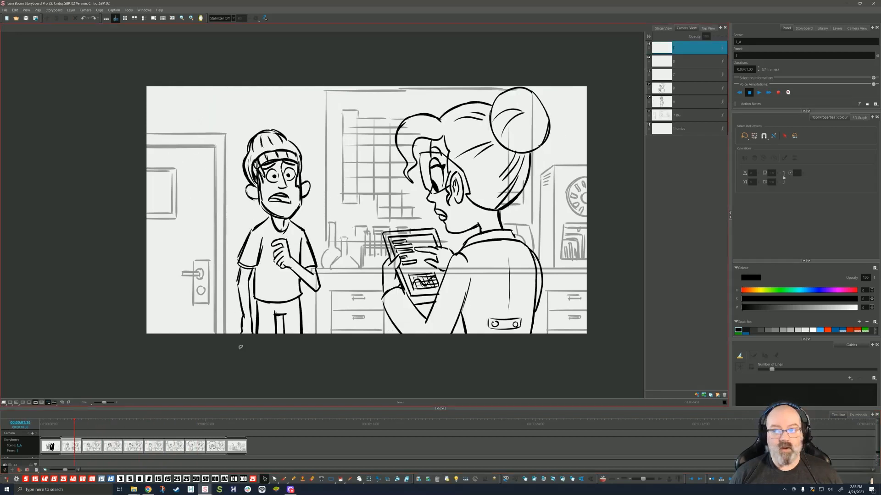
click(687, 103)
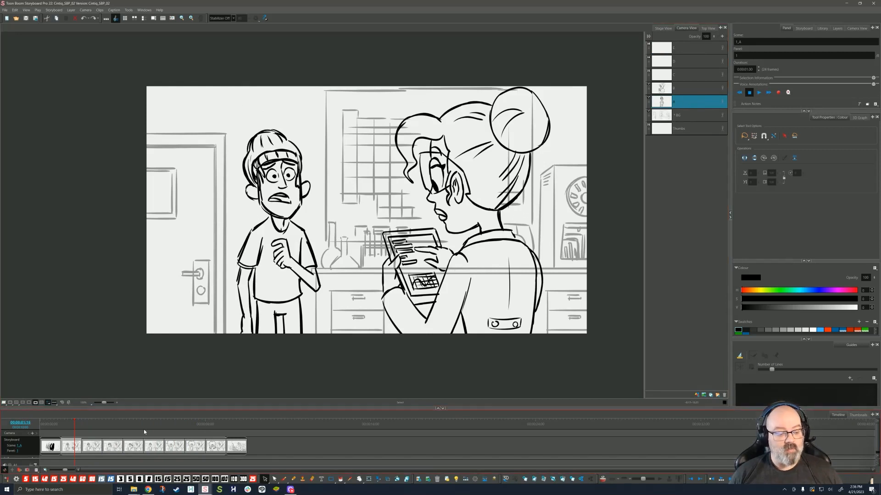
click(70, 446)
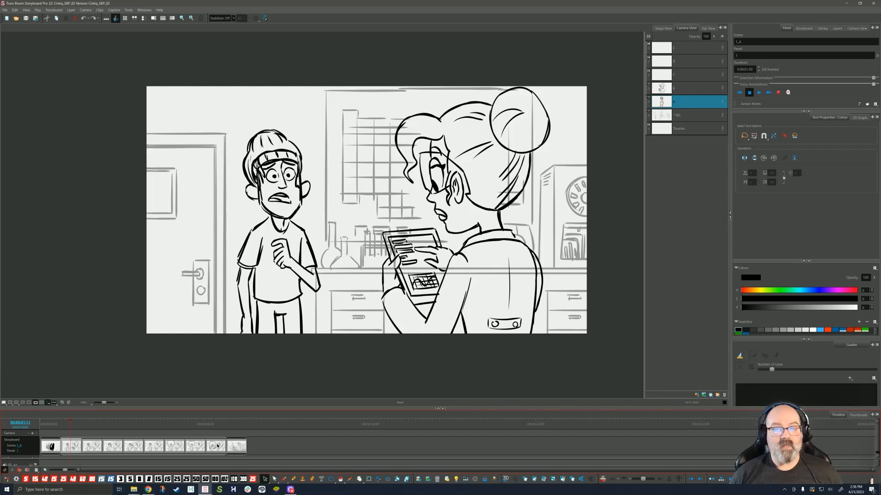
click(216, 446)
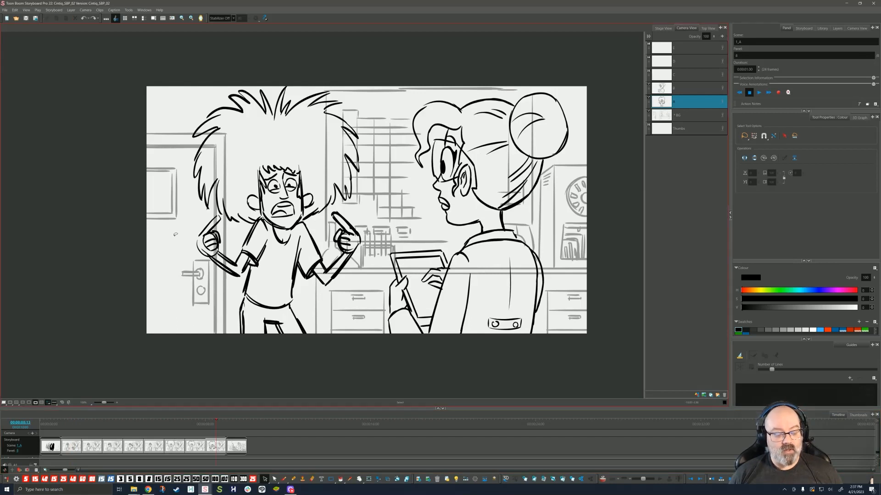
Step: Select the orange boy rough and squash it slightly from top and bottom
key(ctrl+a)
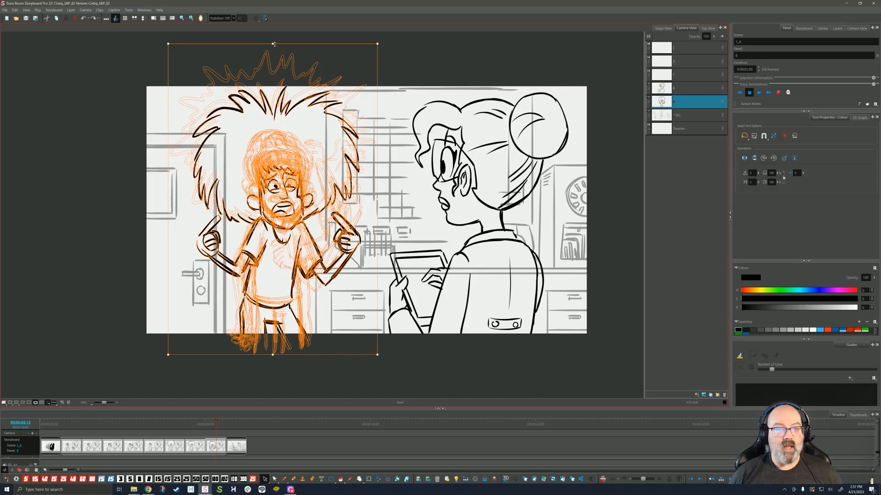
drag(273, 43, 271, 61)
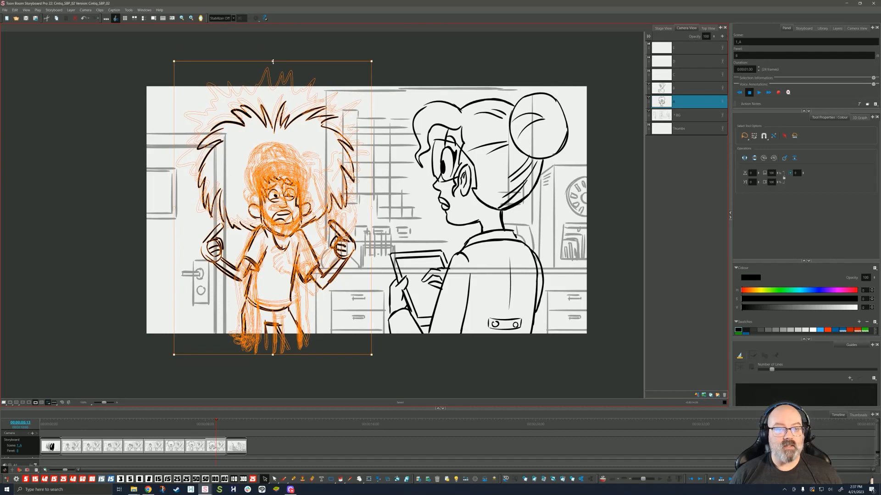
click(274, 57)
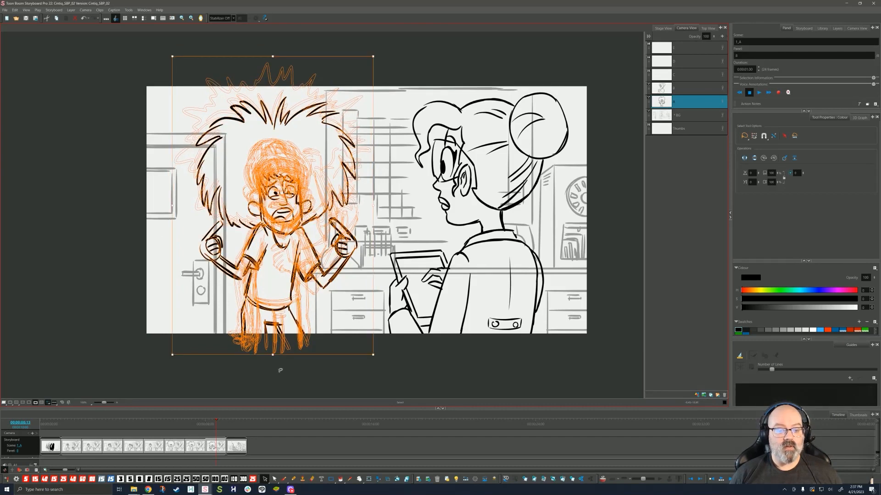
drag(273, 354, 273, 349)
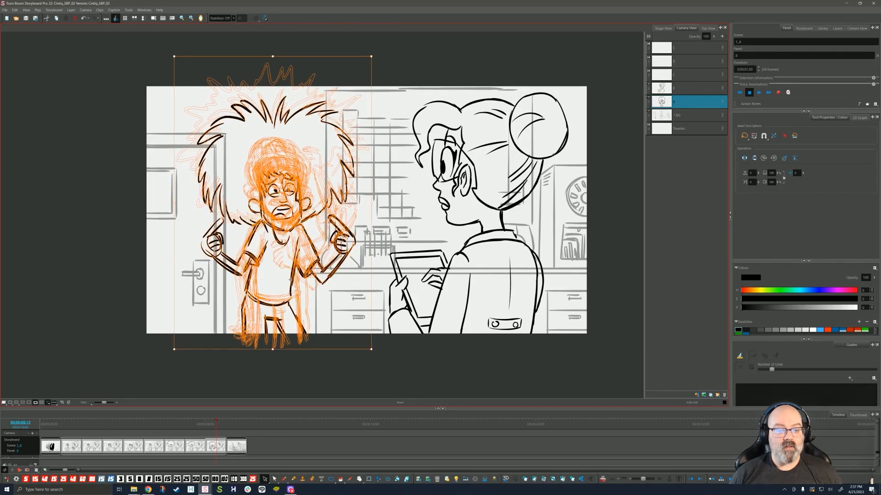
Step: Undo a test move of the drawing and scrub the timeline to the chef panel
drag(292, 279, 411, 267)
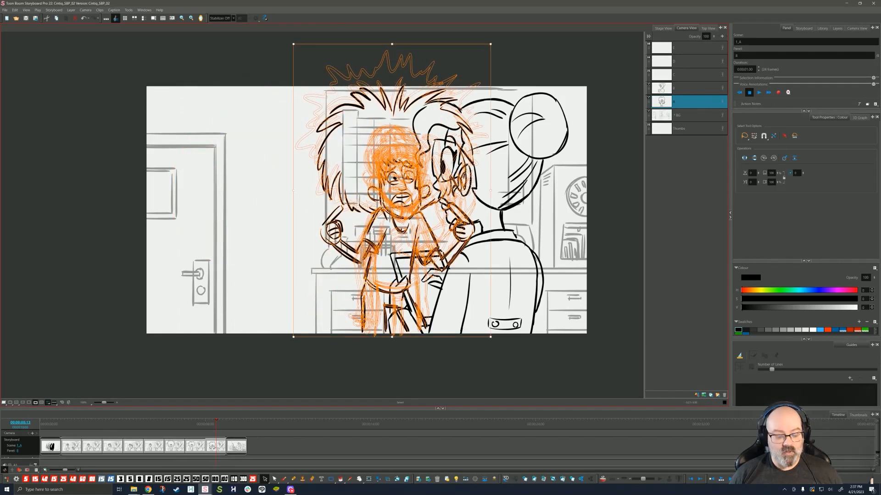
key(ctrl+z)
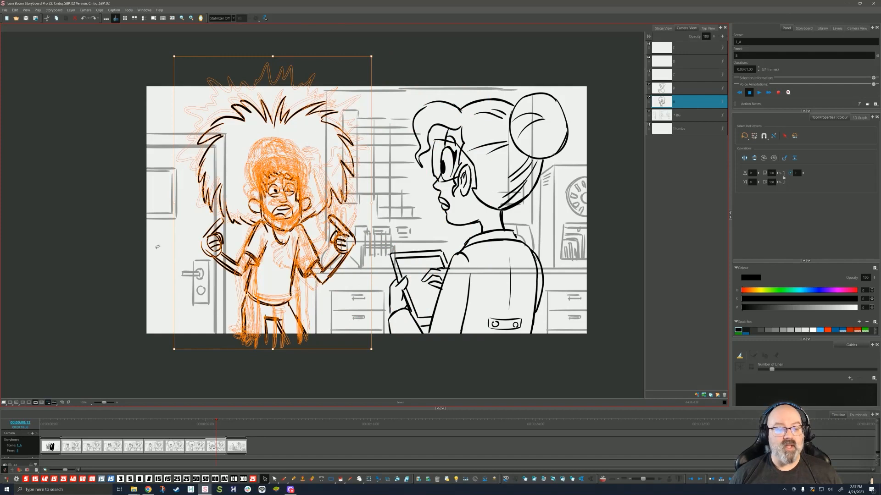
click(158, 247)
drag(65, 424, 213, 430)
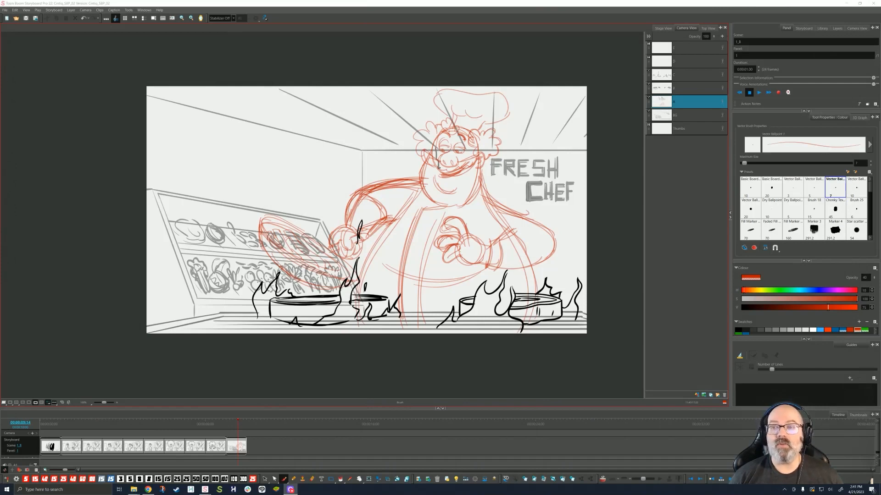
Step: With the Basic Board 20 brush in black, ink the chef's finger, cuff and hair
click(285, 480)
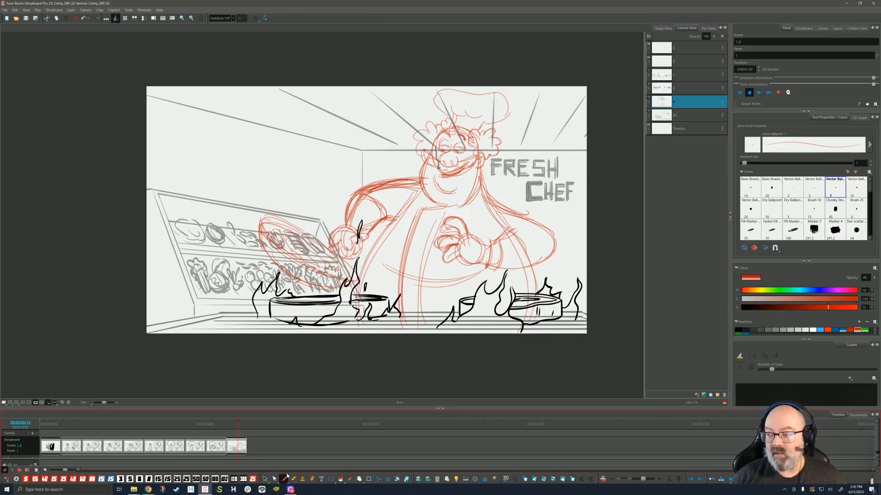
click(772, 189)
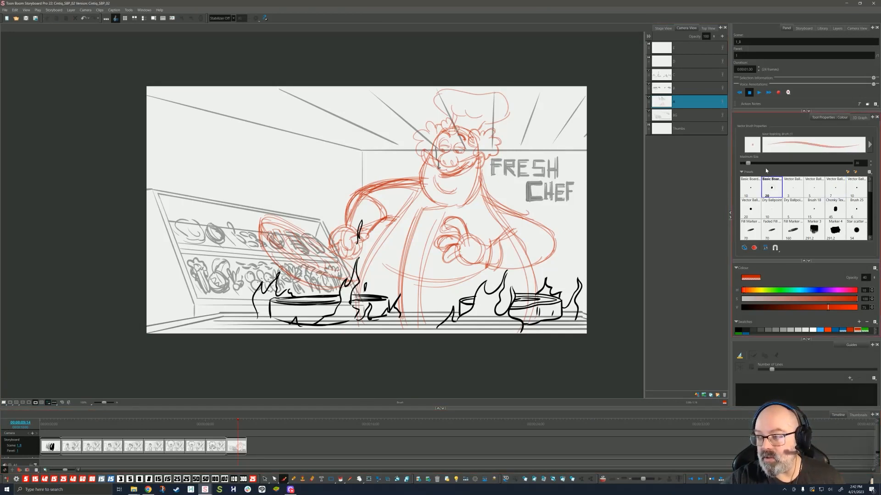
click(738, 330)
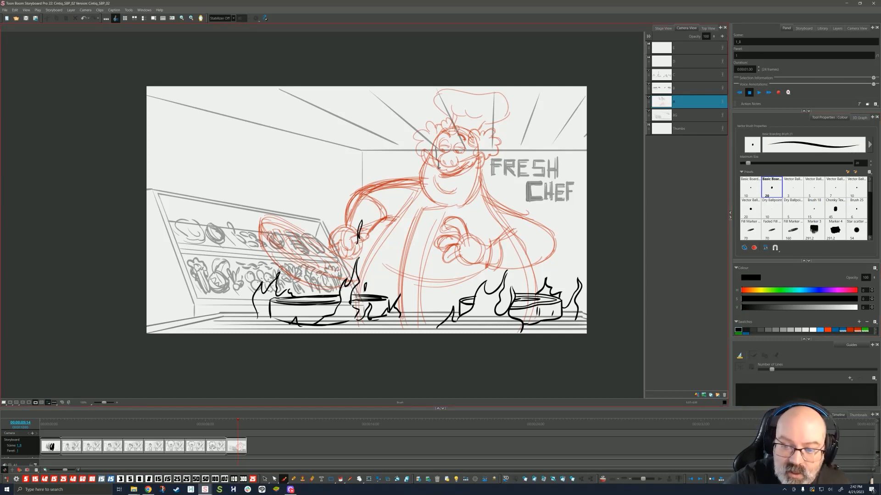
mouse_move(450, 218)
mouse_down()
mouse_move(443, 223)
mouse_move(460, 238)
mouse_move(459, 221)
mouse_move(487, 245)
mouse_move(436, 236)
mouse_move(463, 263)
mouse_move(485, 266)
mouse_move(496, 239)
mouse_up()
drag(494, 240, 497, 269)
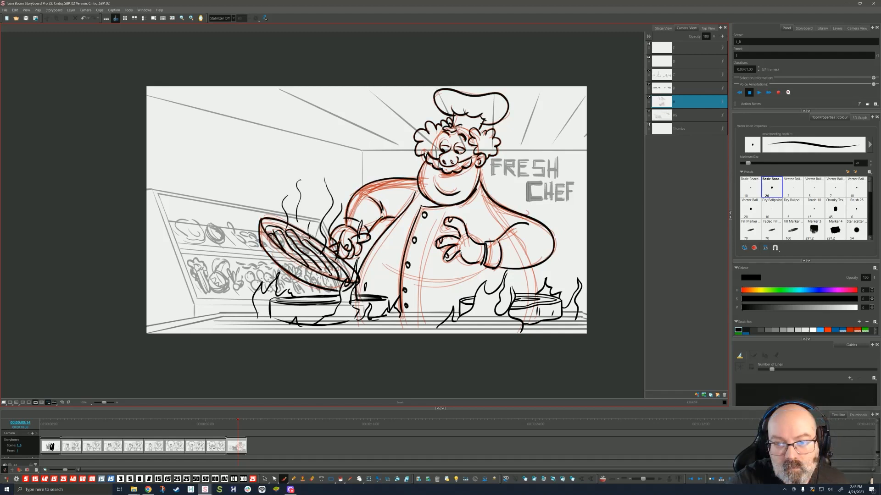
mouse_move(456, 126)
mouse_down()
mouse_move(466, 132)
mouse_move(429, 155)
mouse_up()
drag(464, 128, 472, 135)
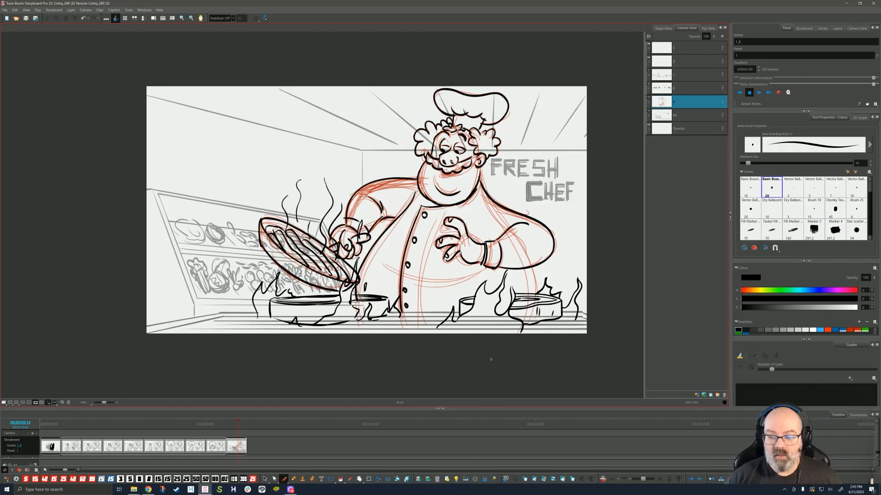
Step: Select all red construction lines by colour and delete them
click(266, 480)
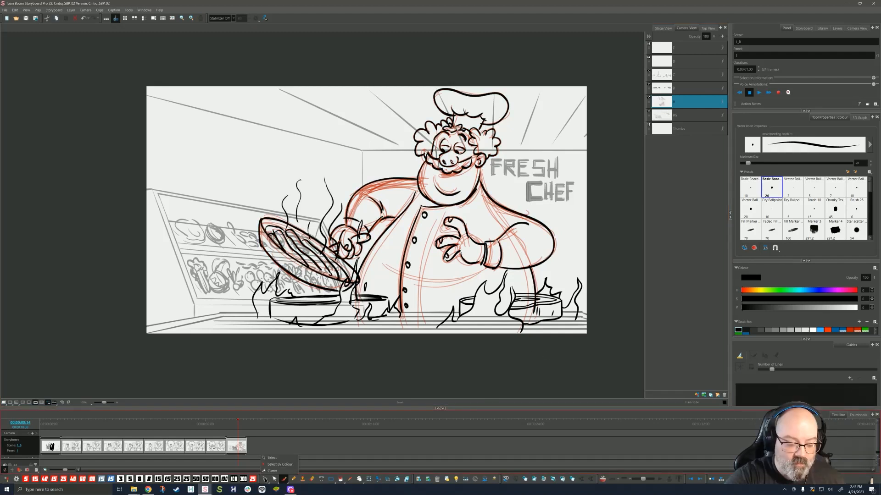
click(292, 465)
click(497, 208)
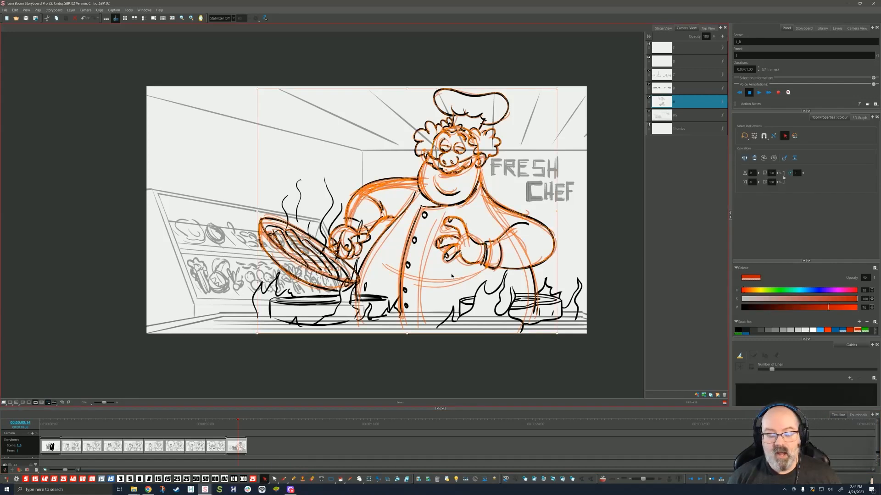
key(Delete)
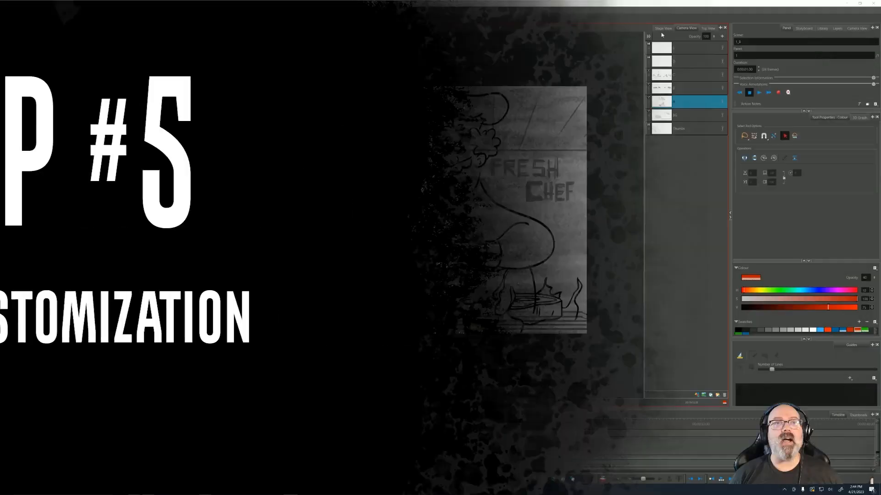
Step: Open the Keyboard Shortcuts dialog from the Edit menu and move it aside
click(15, 9)
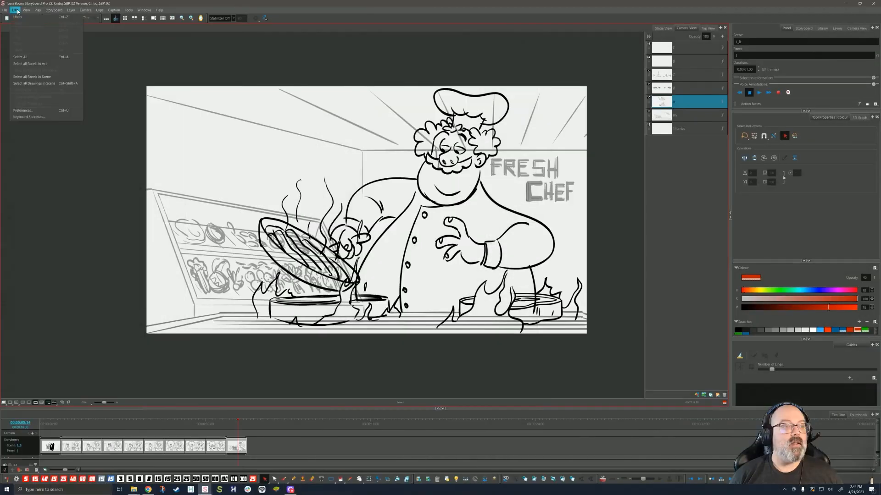
click(27, 116)
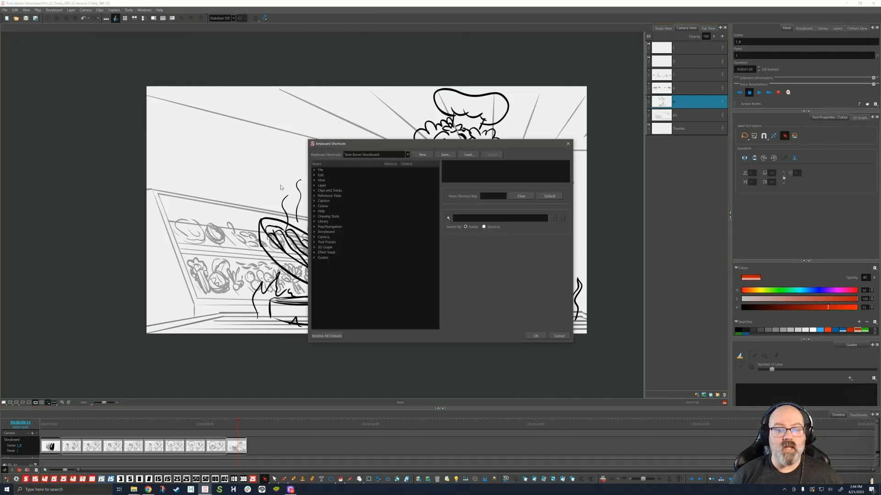
drag(372, 146, 339, 143)
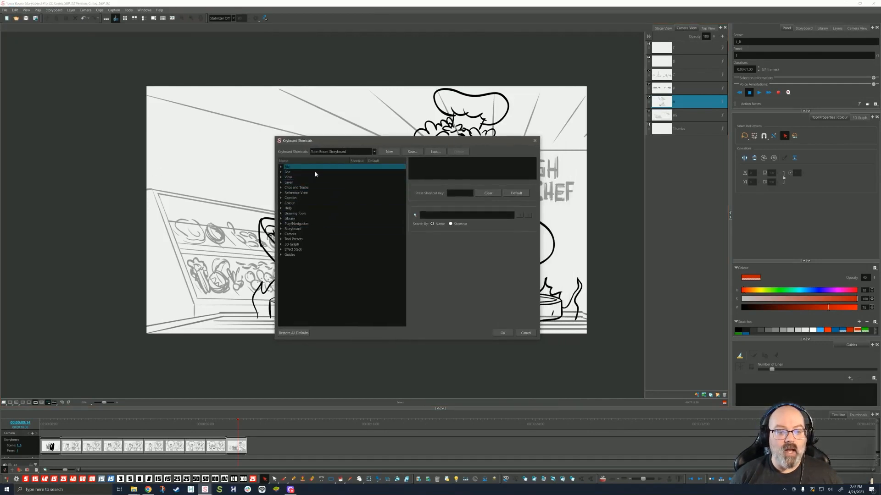
Step: Expand the Colour and Play/Navigation categories and select the Next Sequence command
click(281, 204)
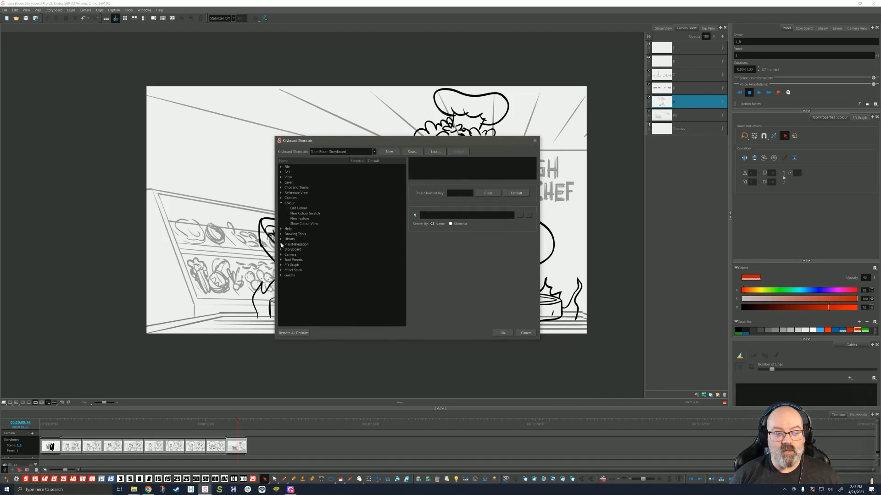
click(281, 244)
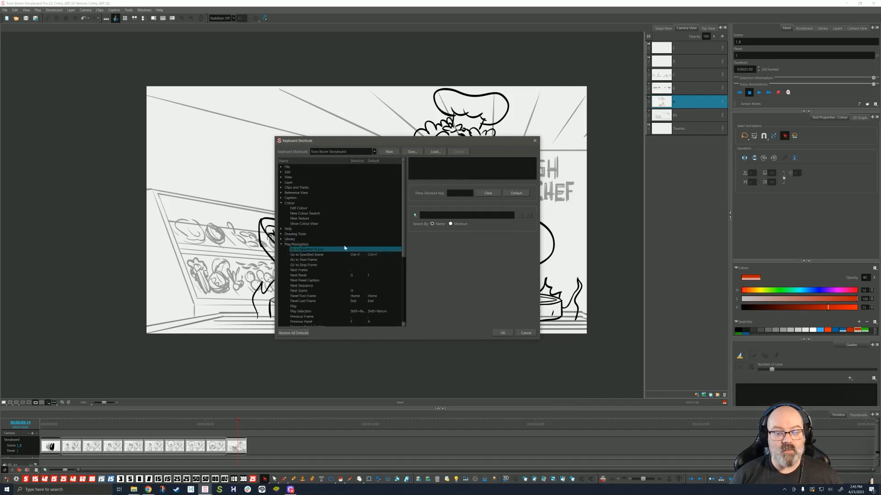
drag(402, 210, 403, 240)
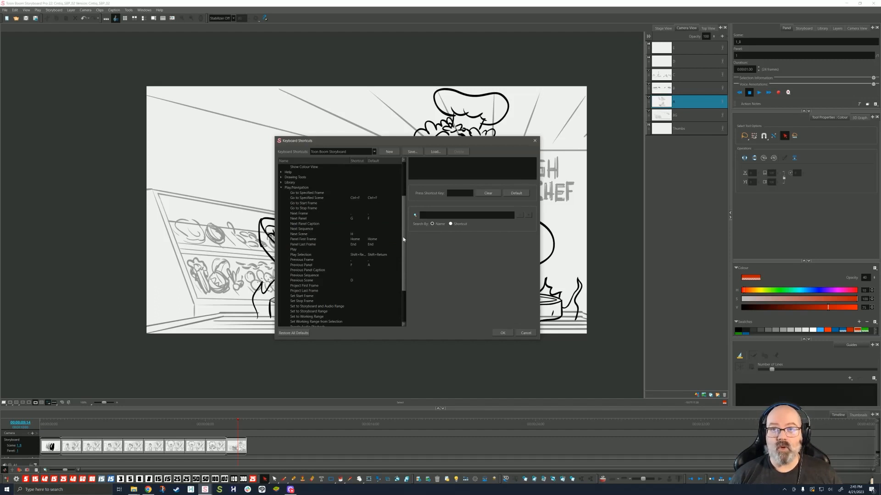
click(346, 228)
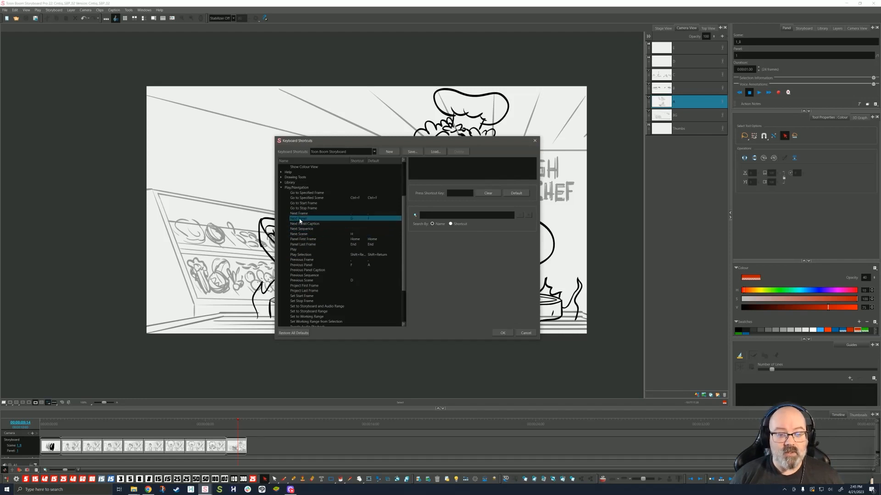
Step: Try restoring Next Panel's default F shortcut, then cancel the conflict so G stays
click(300, 221)
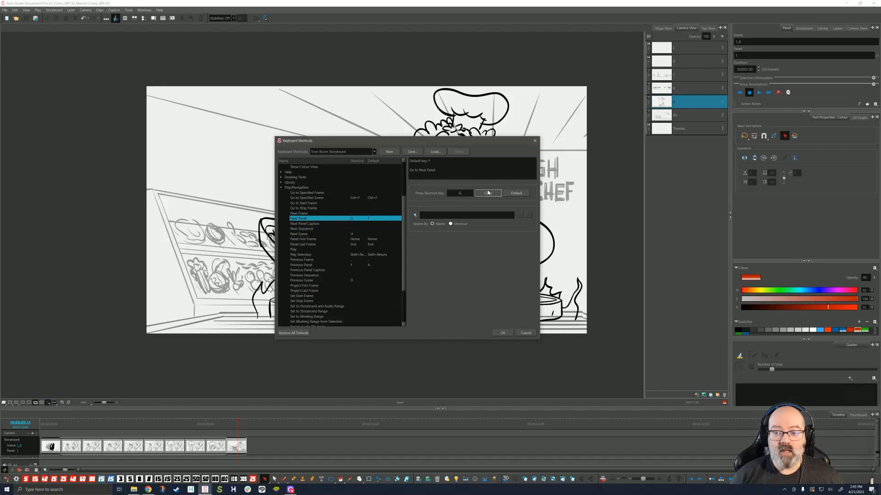
click(517, 193)
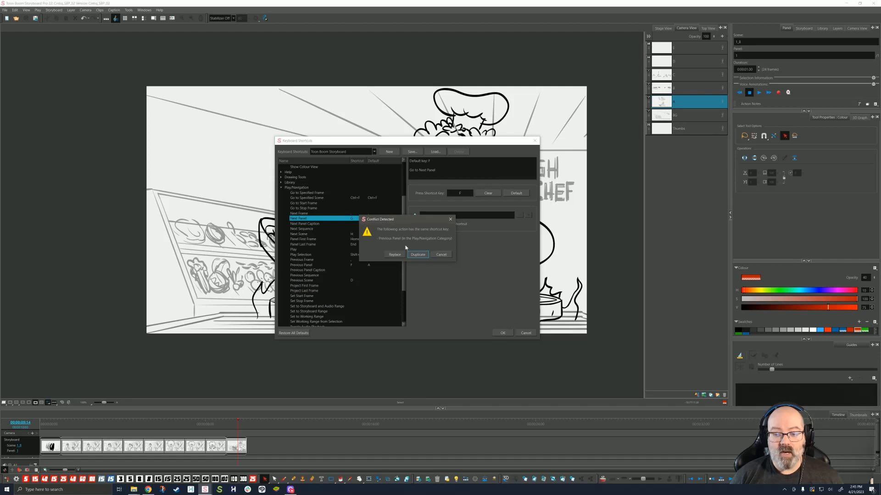
click(441, 255)
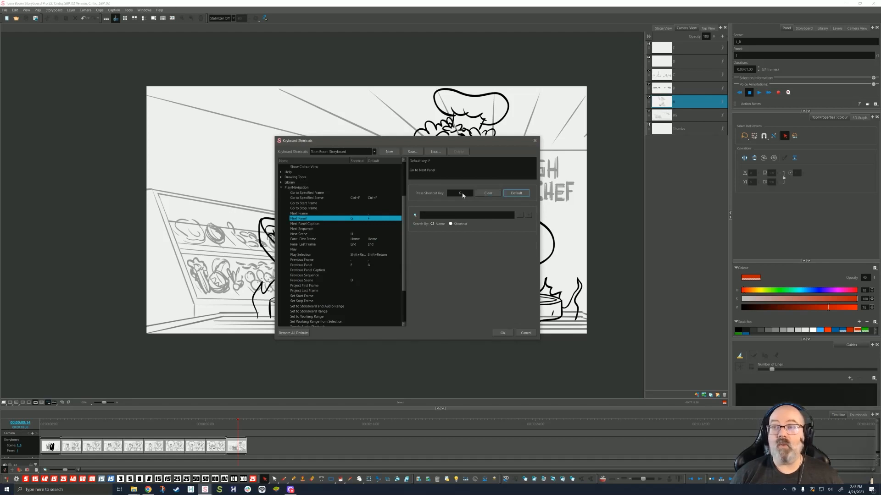
scroll(394, 264, down, 3)
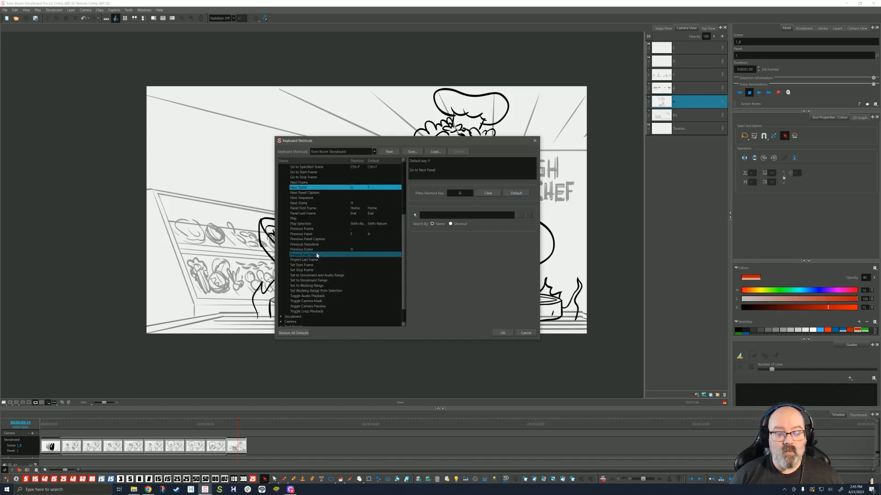
scroll(322, 202, up, 6)
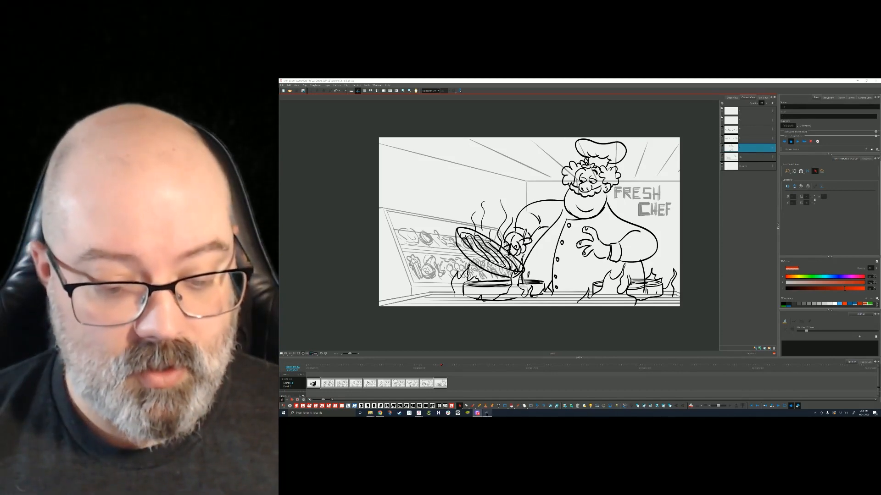
Step: Open Wacom Tablet Properties for the EK Remote device and raise the window on screen
click(487, 413)
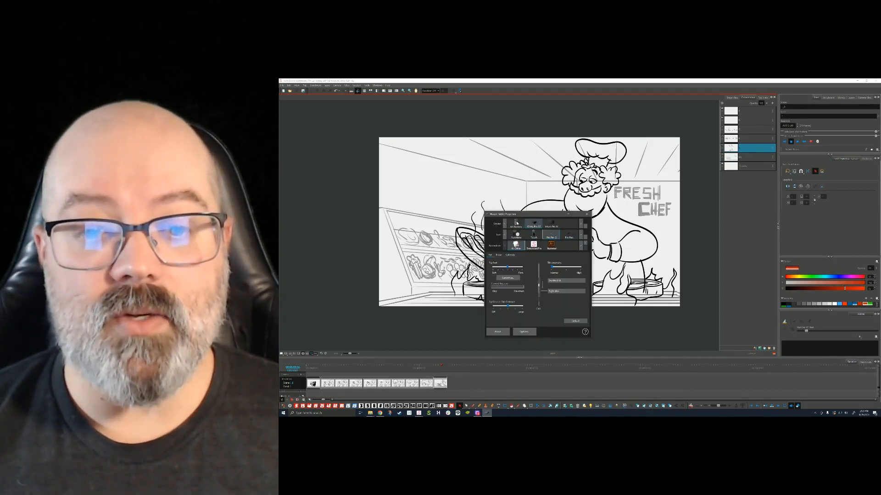
click(516, 224)
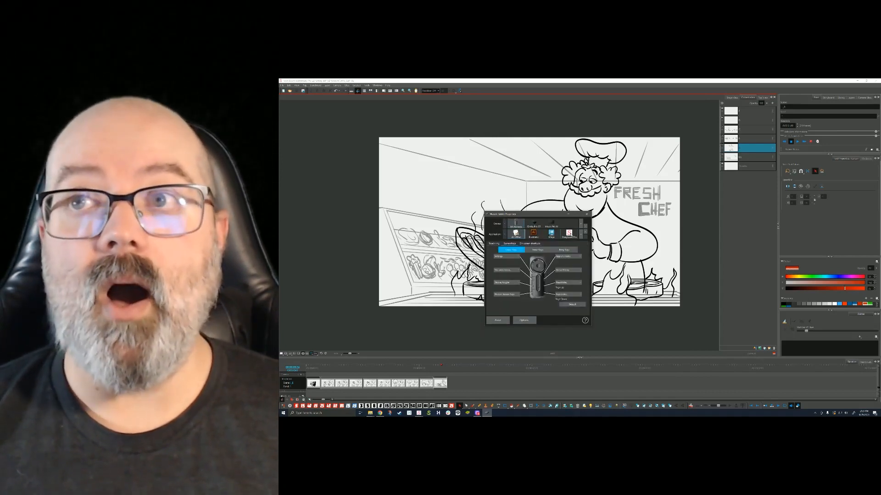
drag(539, 215, 535, 159)
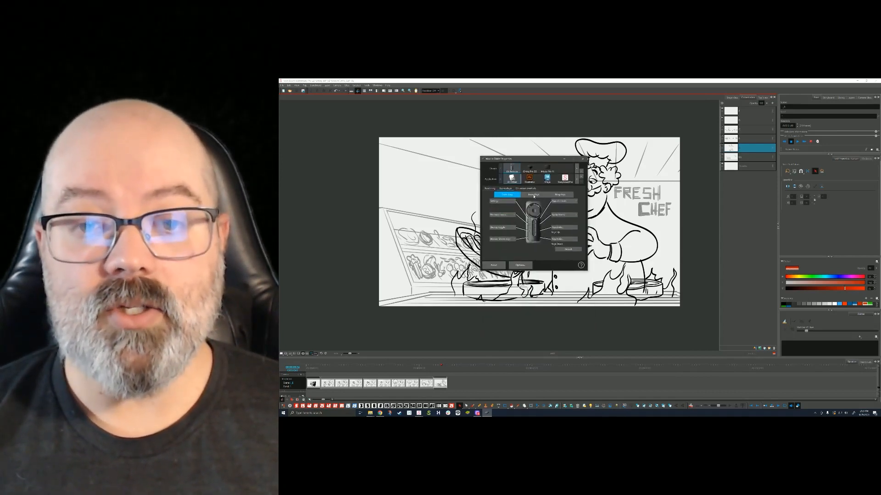